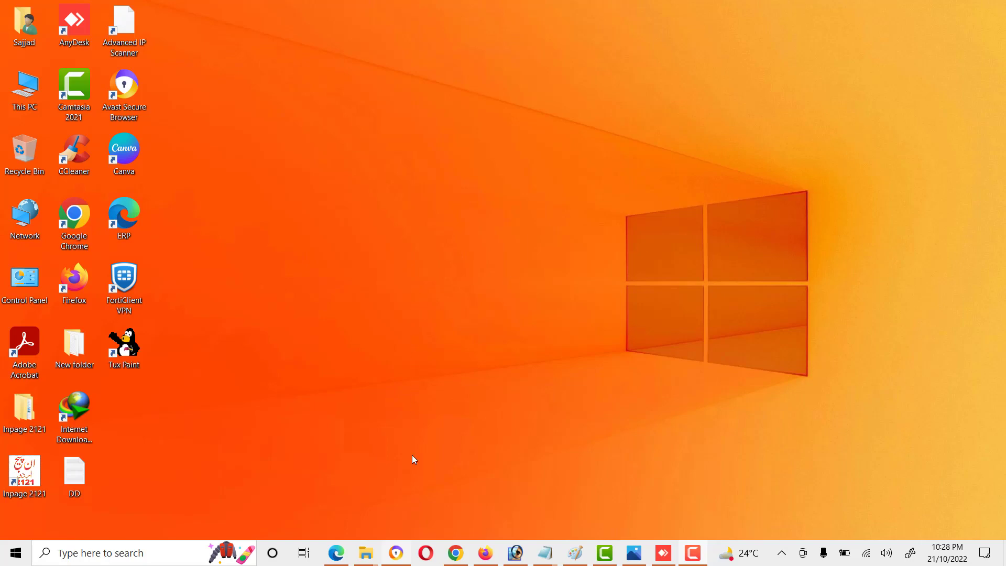
# Step: Restore the browser window showing the D-Link router login page
pyautogui.click(396, 553)
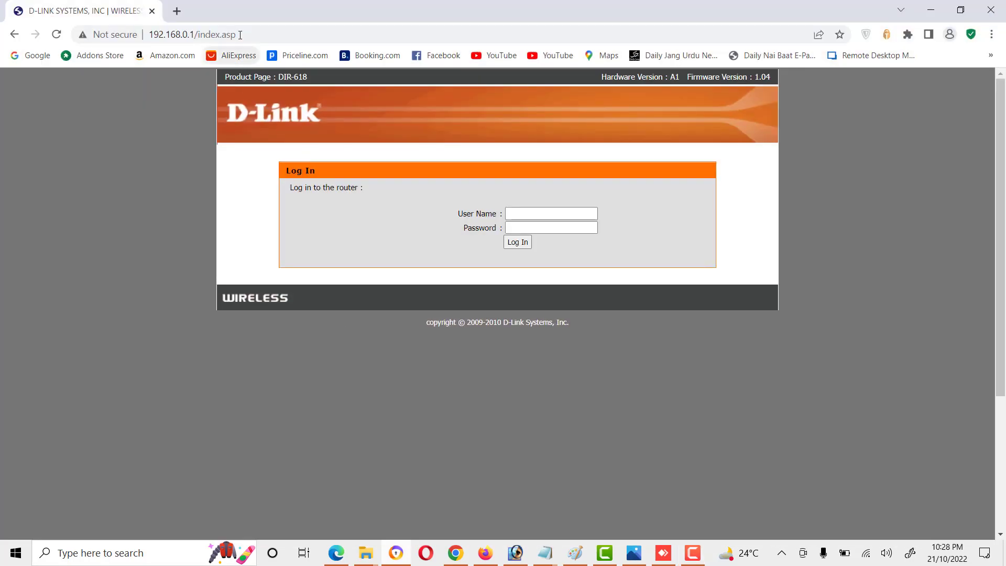
pyautogui.click(240, 34)
pyautogui.write('192.1')
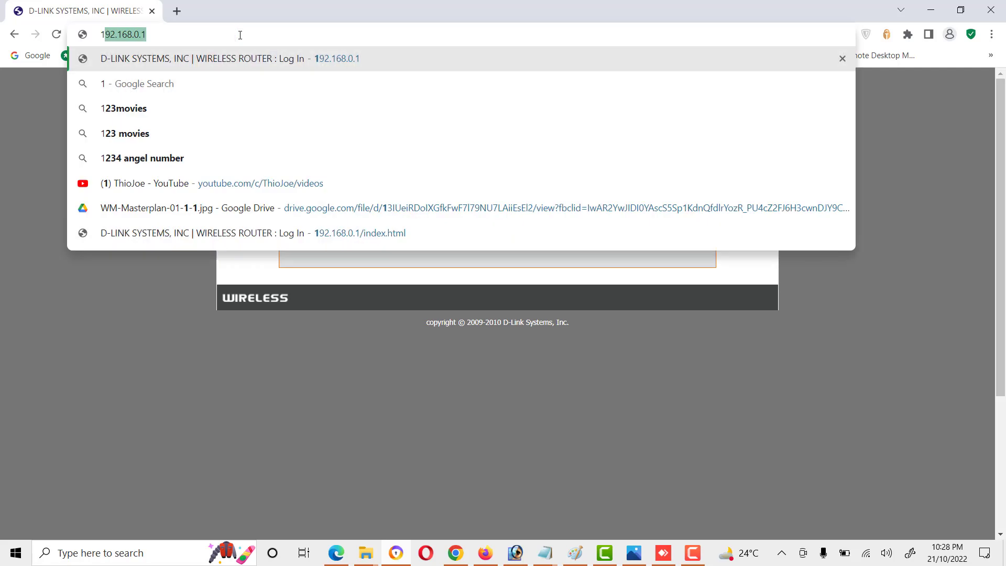
pyautogui.write('68.0.1')
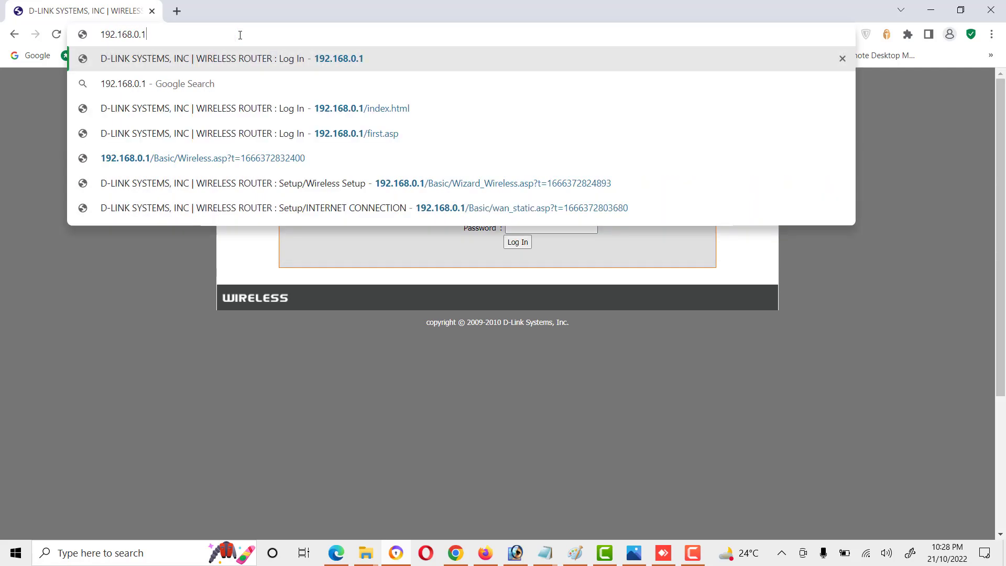
pyautogui.press('Return')
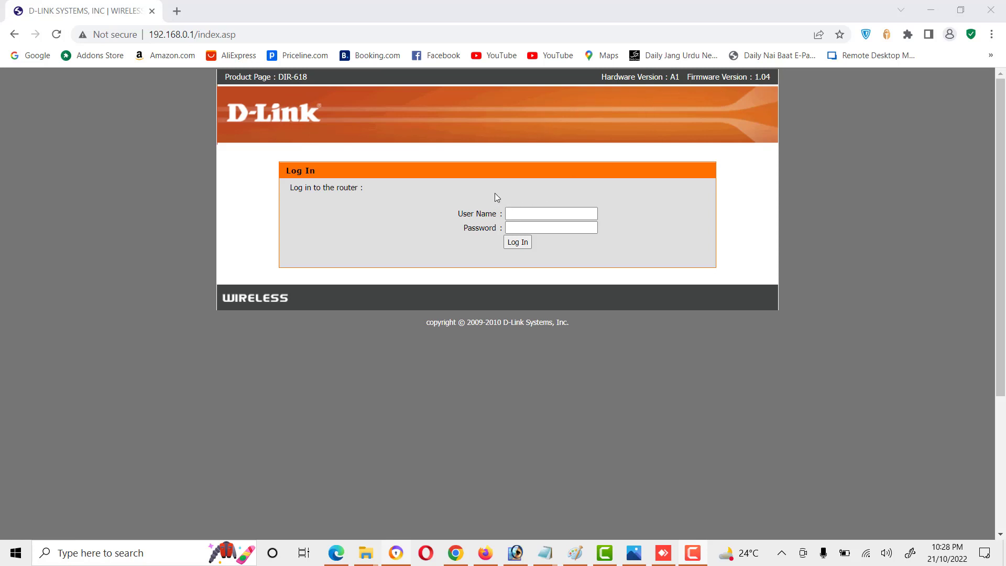
# Step: Log in to the router with user name admin and an empty password
pyautogui.click(536, 212)
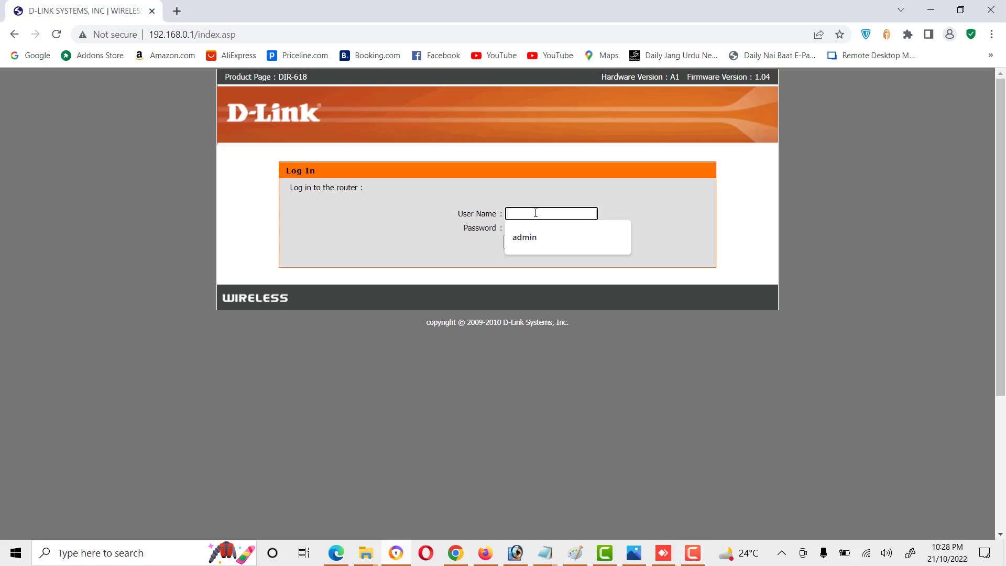
pyautogui.write('admin')
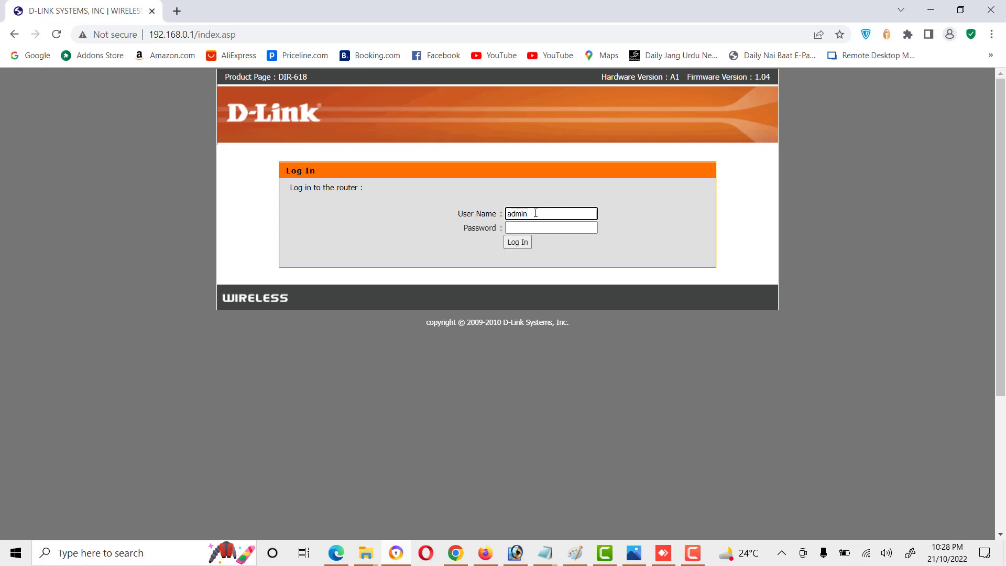
pyautogui.click(516, 243)
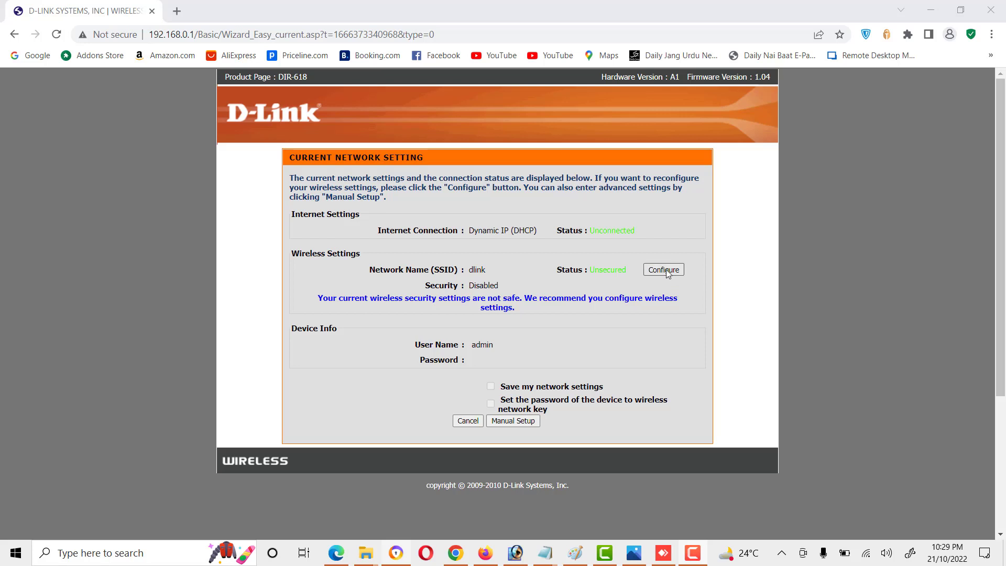
# Step: Go to Manual Setup's Internet Connection page and open the connection type list, still Dynamic IP (DHCP)
pyautogui.click(510, 421)
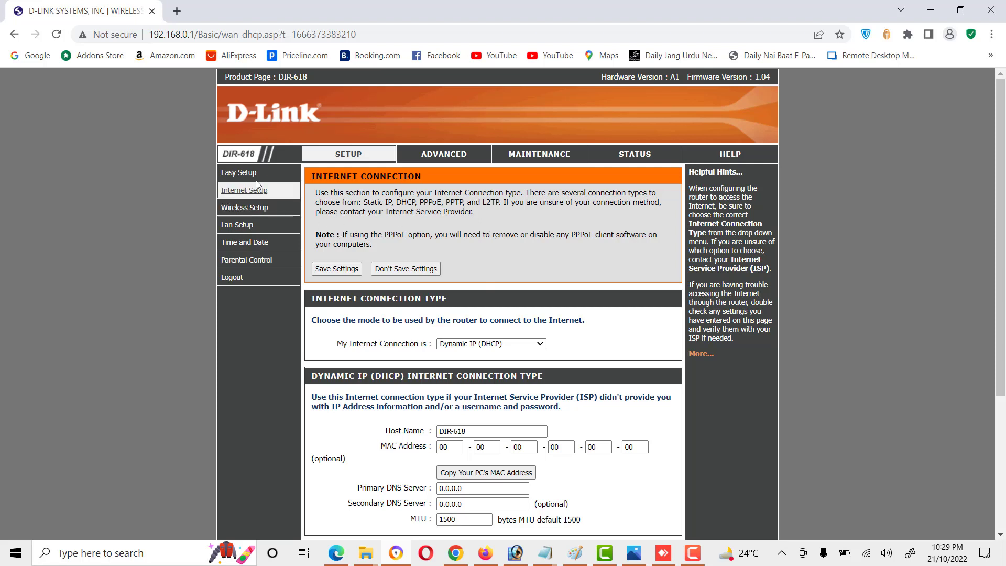
pyautogui.click(229, 177)
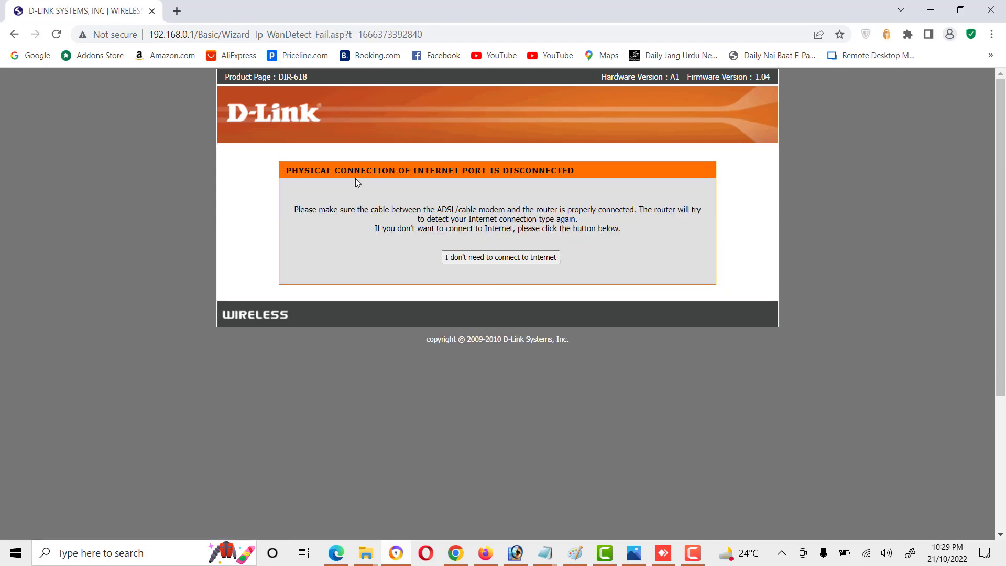
pyautogui.click(14, 34)
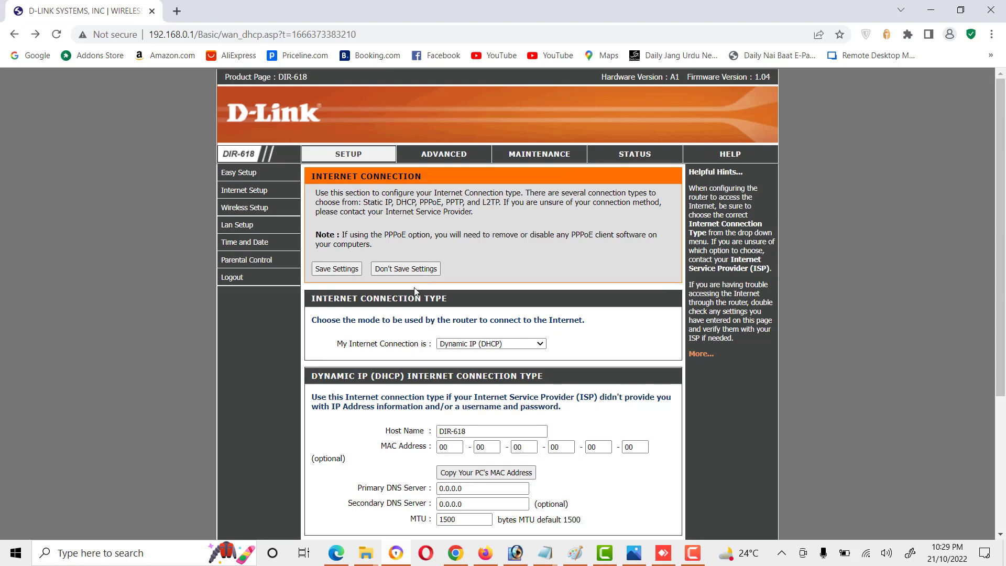
pyautogui.scroll(-3, 368, 204)
pyautogui.scroll(3, 369, 204)
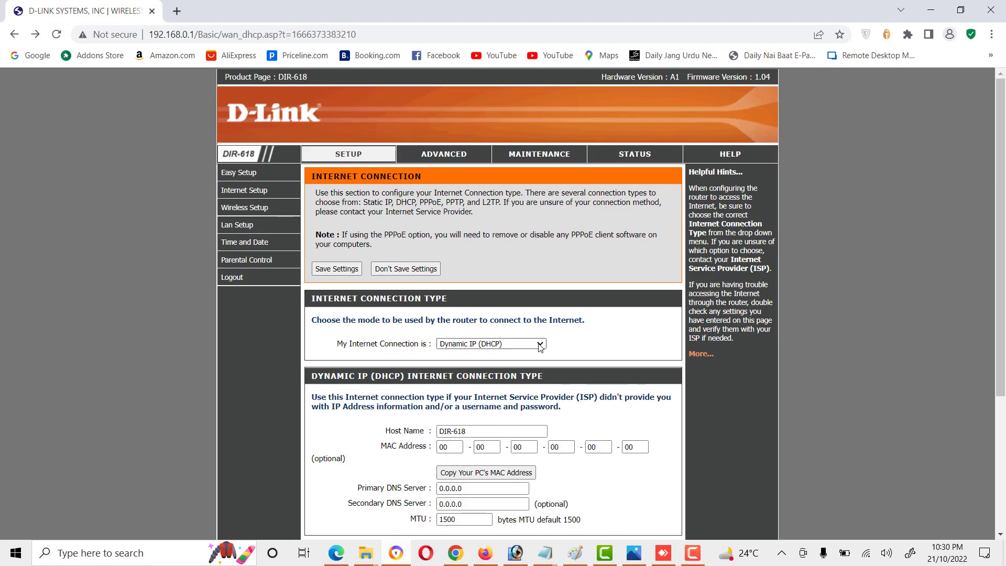
pyautogui.click(520, 347)
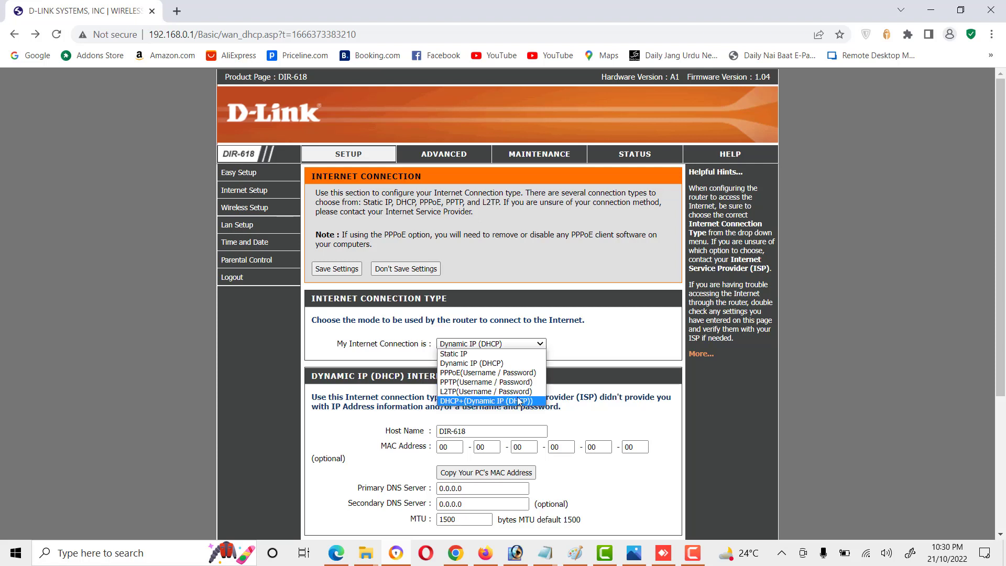
# Step: Choose Static IP as the My Internet Connection type
pyautogui.click(493, 344)
pyautogui.click(493, 345)
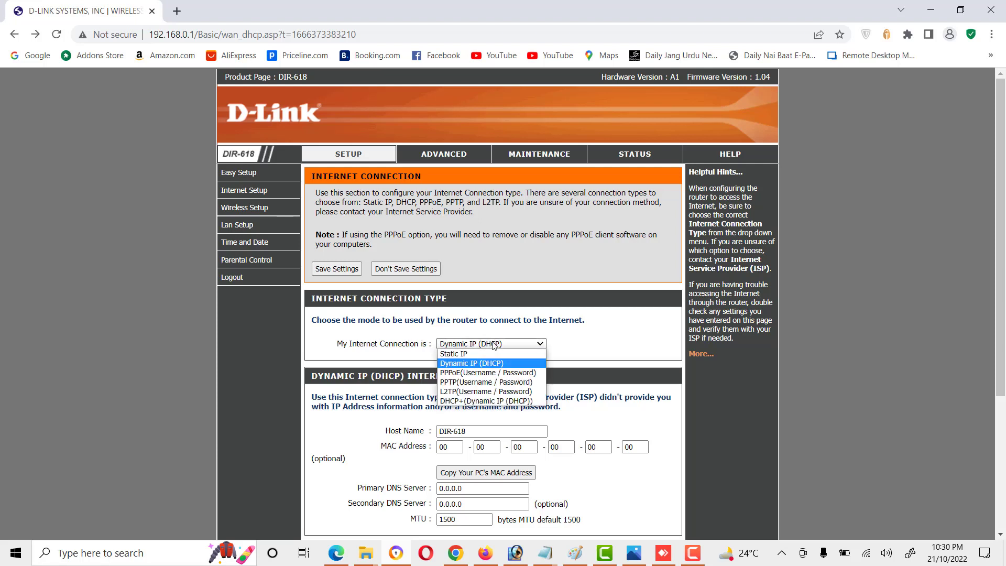
pyautogui.click(488, 355)
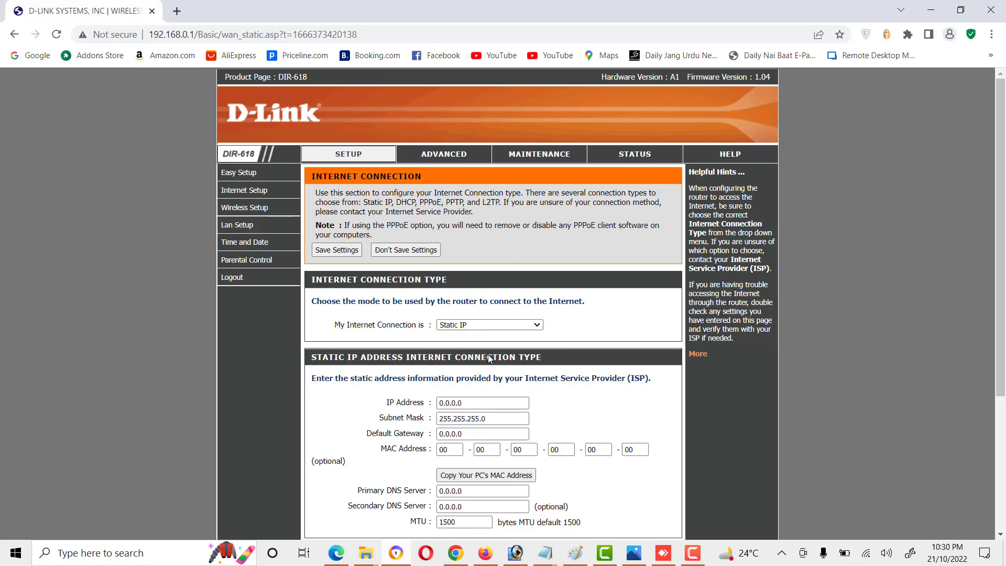
pyautogui.scroll(-1, 488, 356)
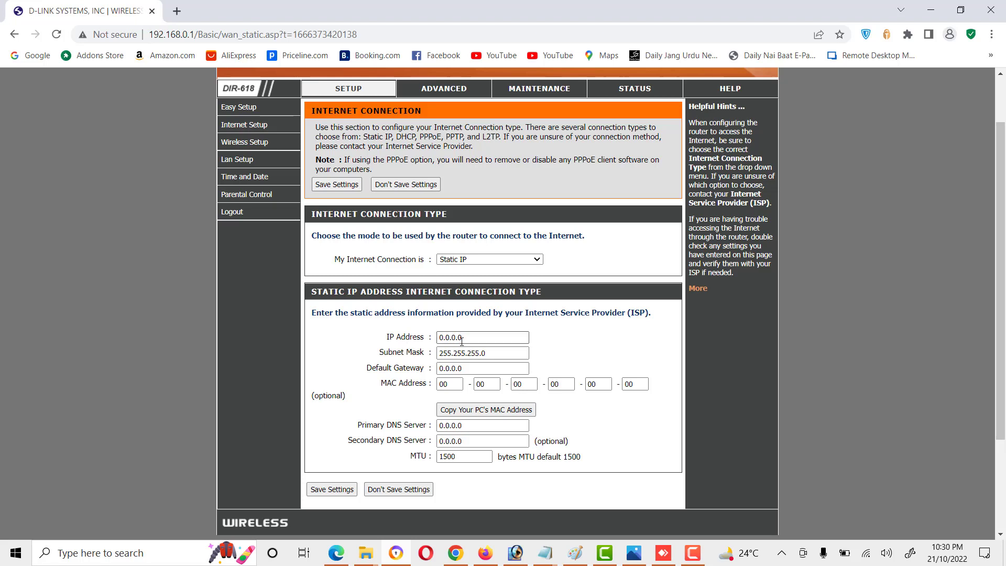
# Step: Enter IP address 10.128.136.50 and default gateway 10.128.136.49, keeping the subnet mask
pyautogui.click(406, 342)
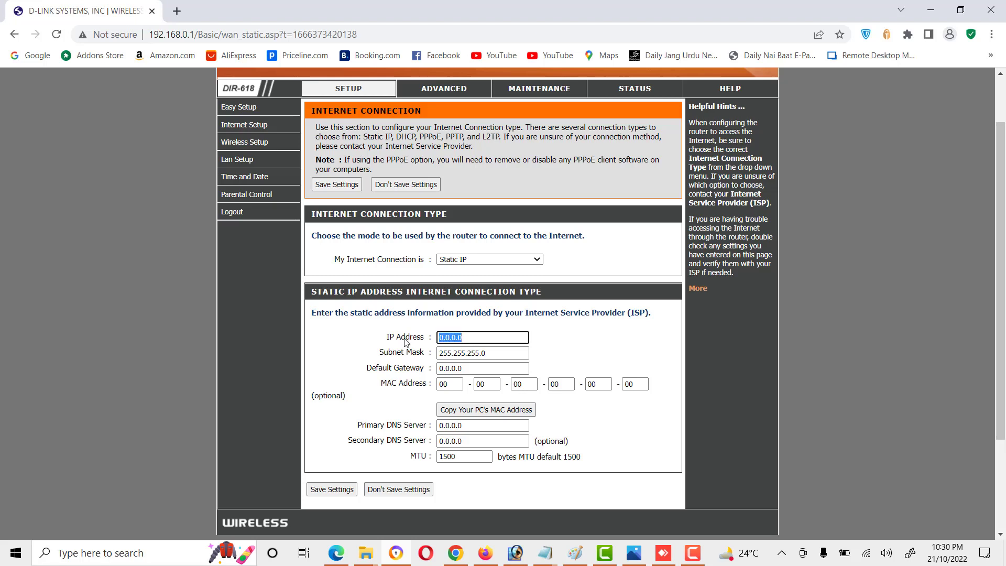
pyautogui.write('10.2')
pyautogui.press('BackSpace')
pyautogui.write('128.136.50')
pyautogui.press('Tab')
pyautogui.click(464, 353)
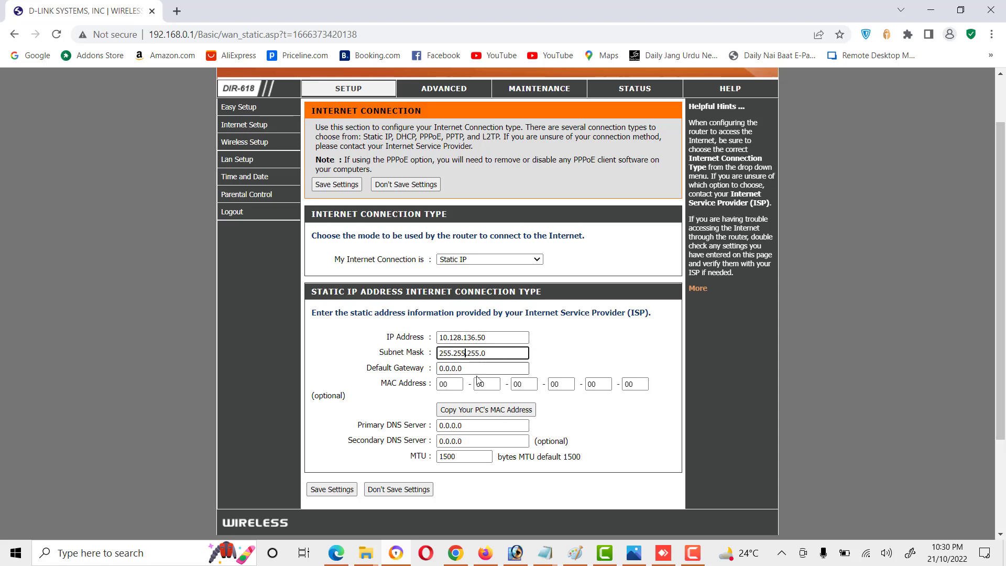
pyautogui.press('Tab')
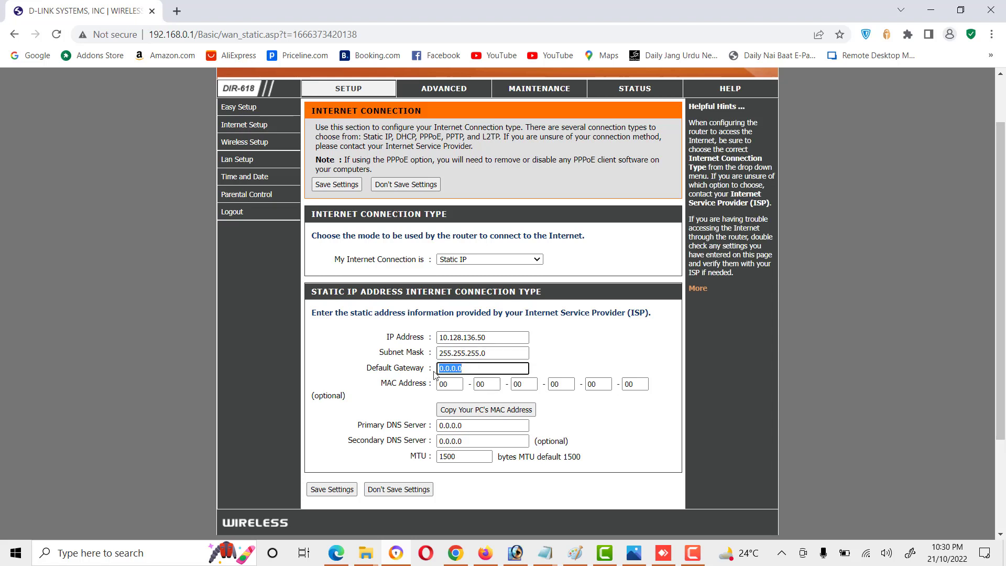
pyautogui.write('10.128.136.49')
# Step: Set DNS servers 8.8.8.8 and 4.2.2.2, then save the settings
pyautogui.moveTo(473, 426); pyautogui.dragTo(421, 428)
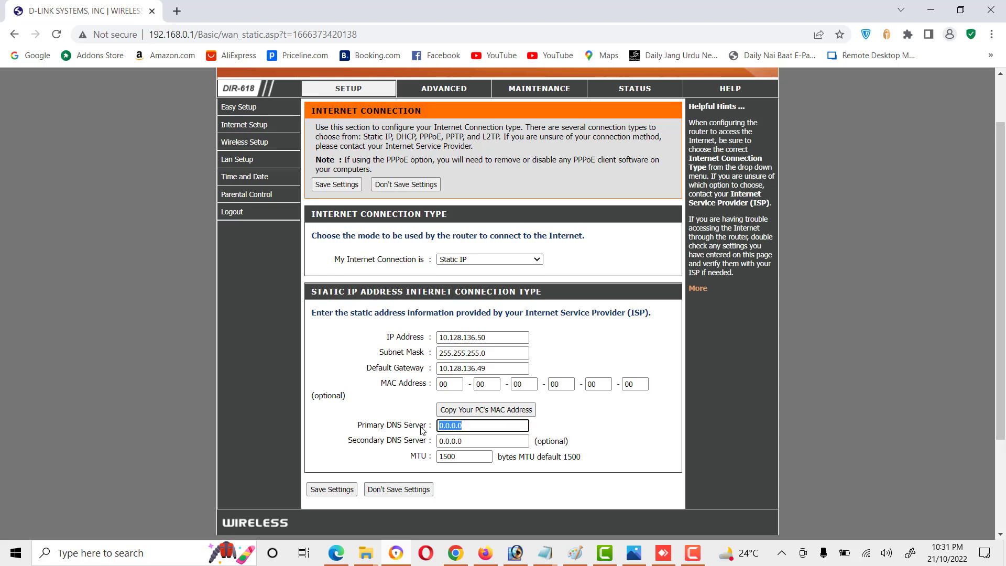
pyautogui.write('8.8.8.8')
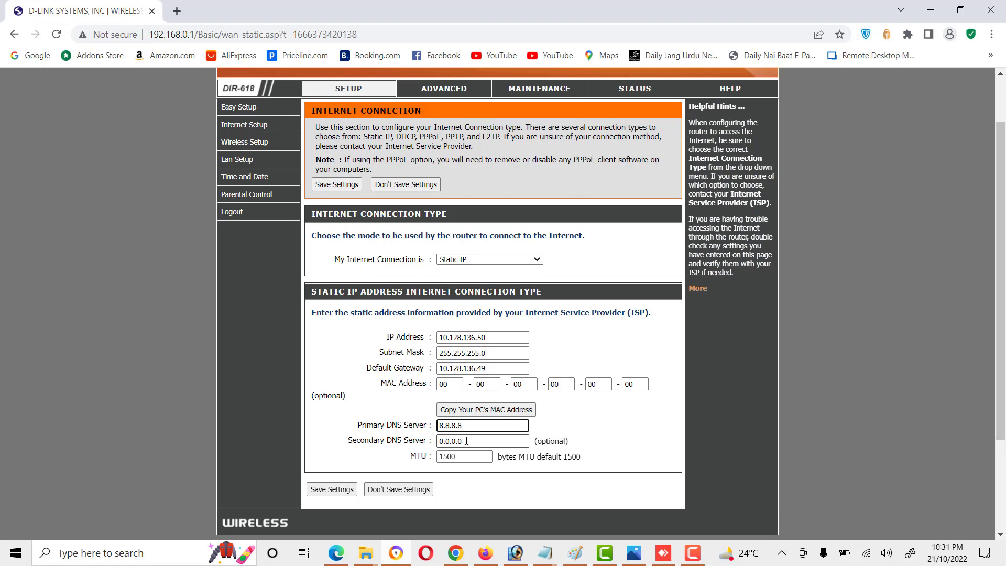
pyautogui.moveTo(464, 441); pyautogui.dragTo(438, 441)
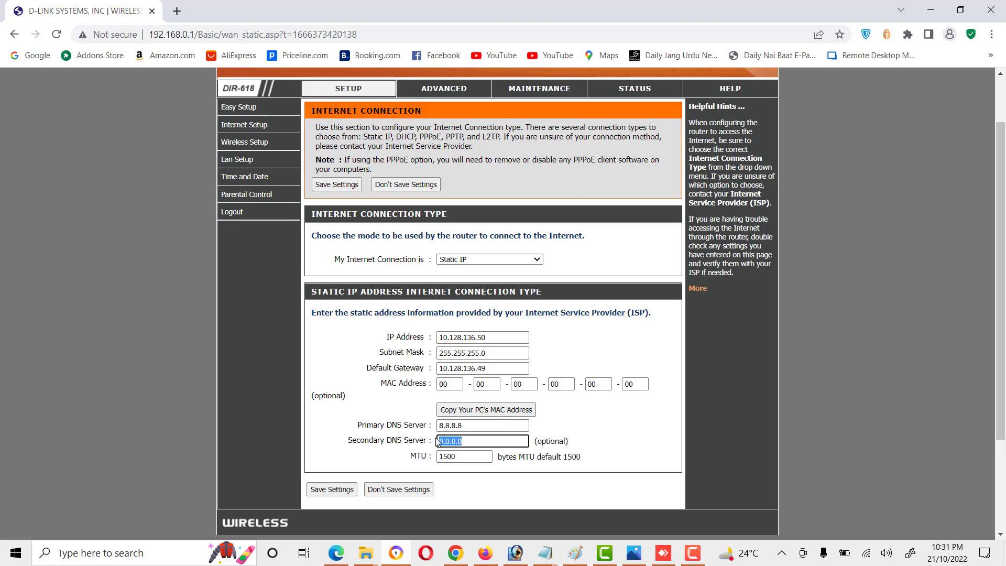
pyautogui.write('4.2.2.2')
pyautogui.click(326, 490)
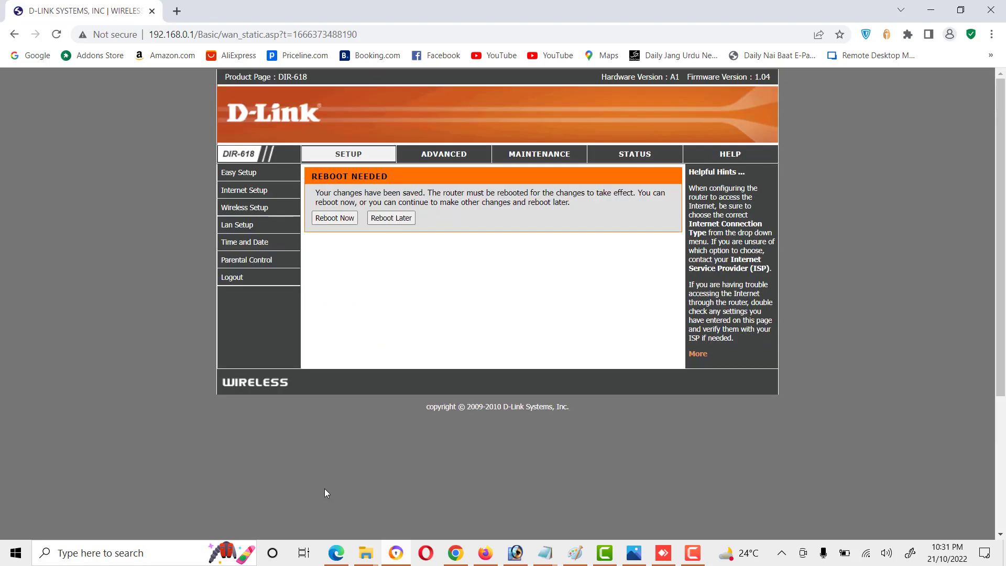
# Step: Choose Reboot Later and confirm the connection type is still Static IP
pyautogui.click(391, 219)
pyautogui.scroll(-3, 498, 298)
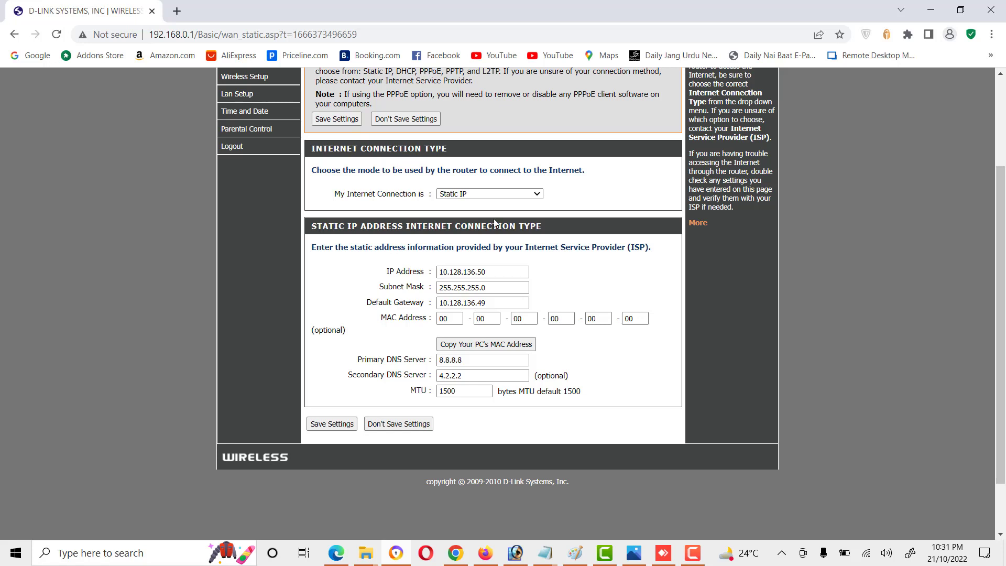
pyautogui.click(487, 194)
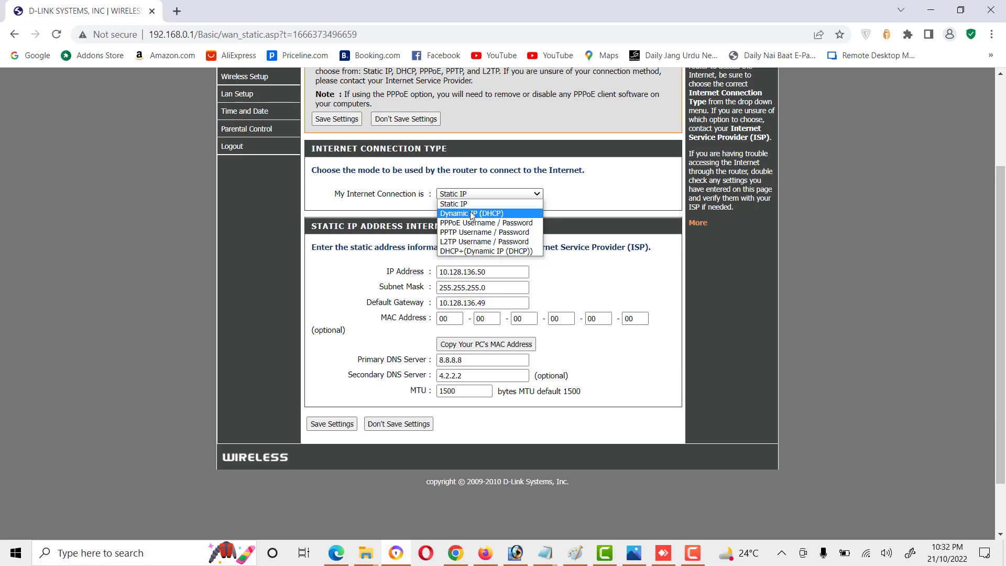
pyautogui.click(333, 196)
pyautogui.scroll(3, 453, 205)
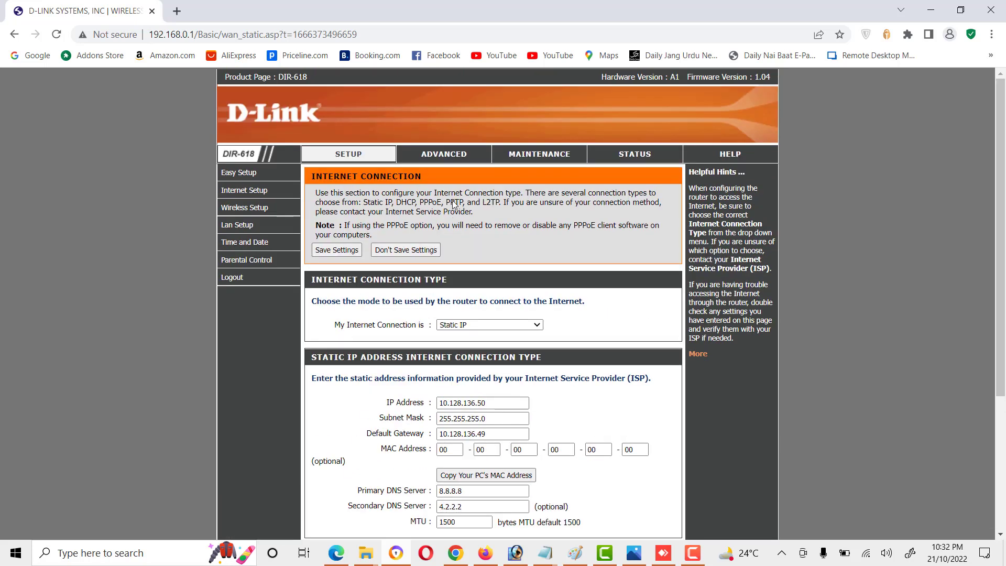
# Step: Go to the Wireless settings and open Manual Wireless Connection Setup
pyautogui.click(252, 209)
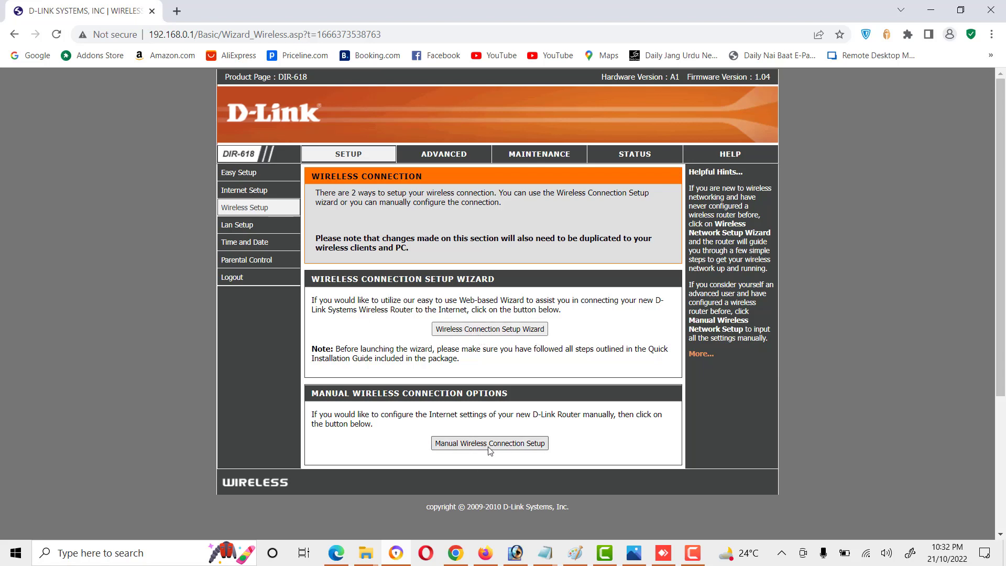
pyautogui.click(471, 447)
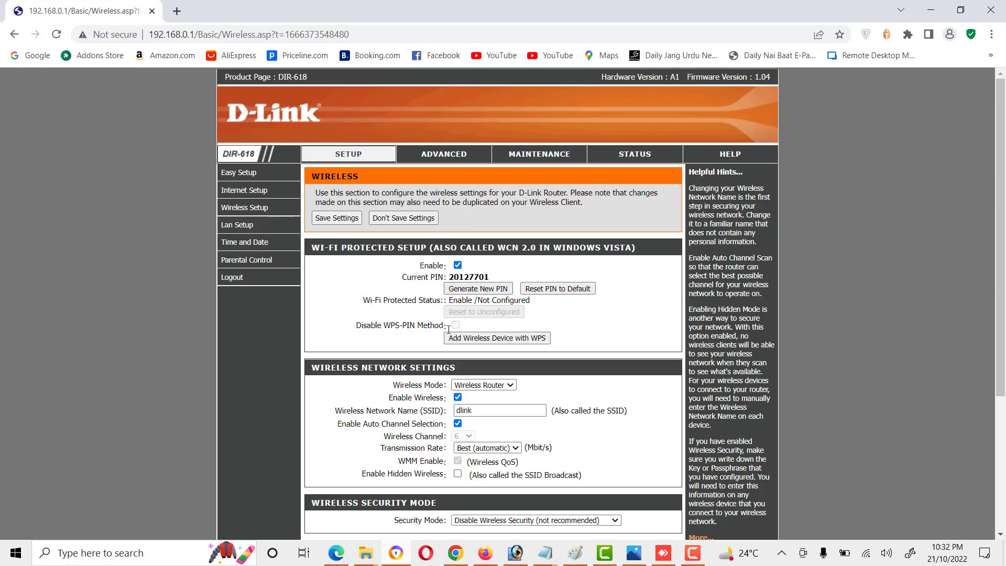
# Step: Change the Wireless Mode to Access Point
pyautogui.scroll(-3, 494, 347)
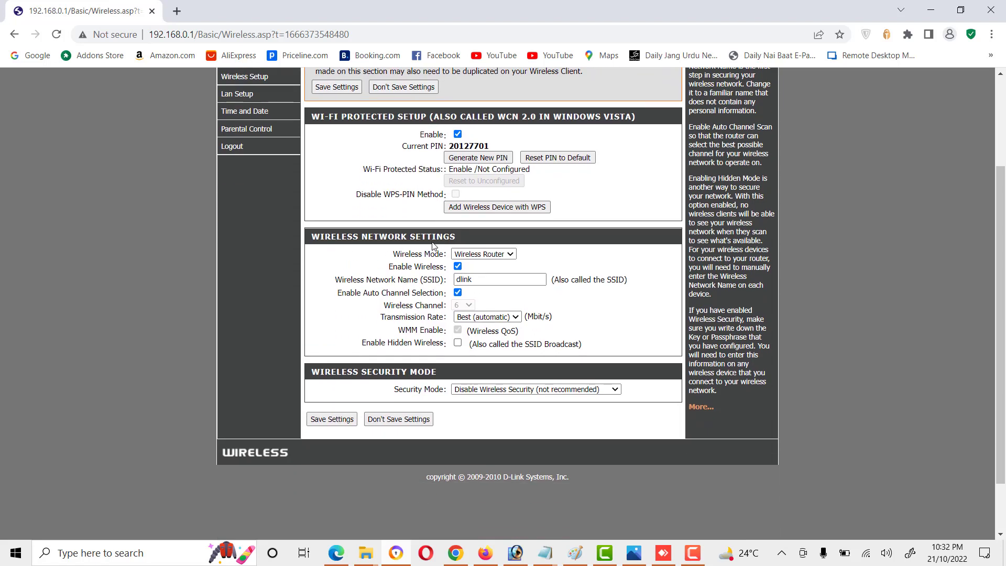
pyautogui.click(501, 254)
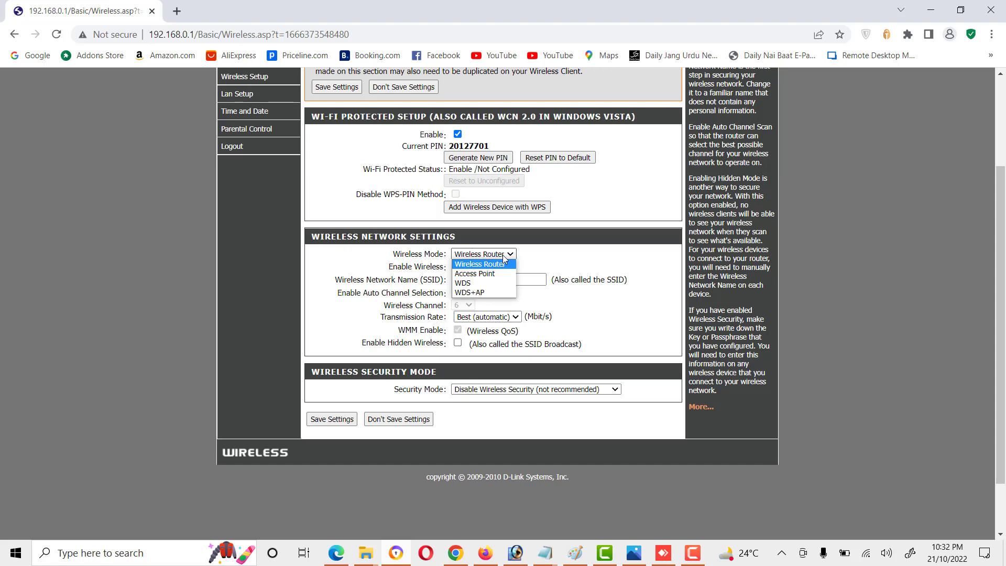
pyautogui.click(500, 277)
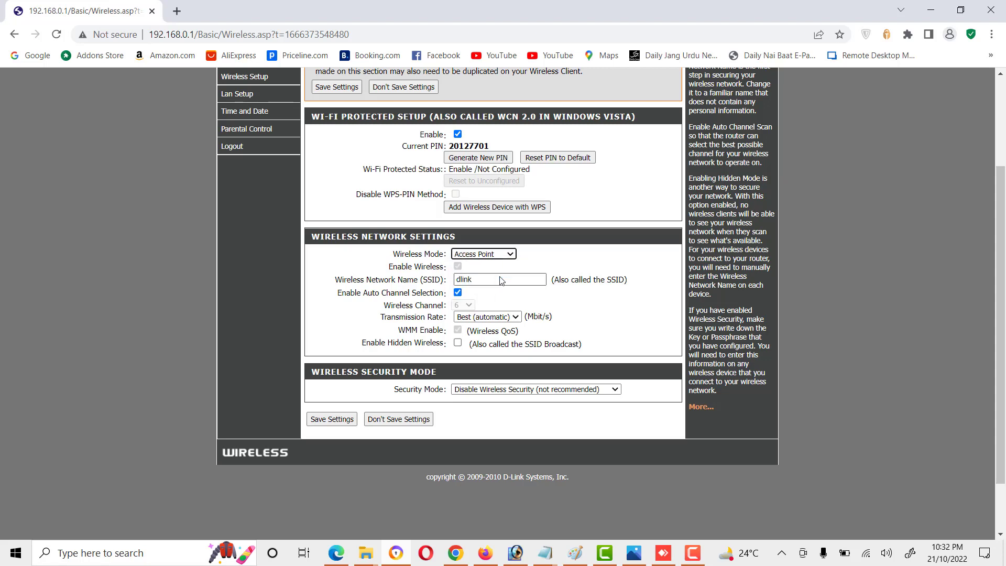
pyautogui.click(501, 254)
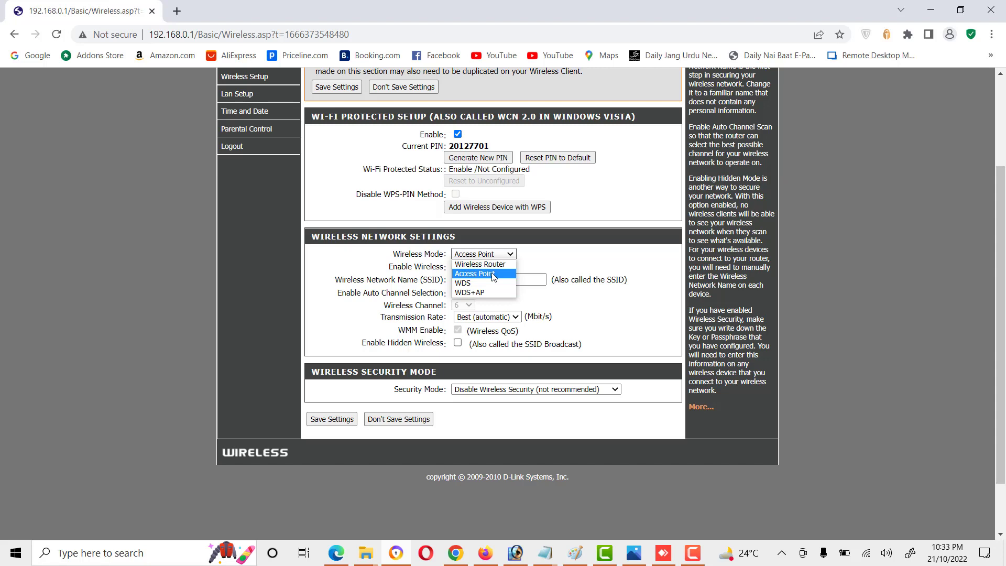
pyautogui.click(493, 274)
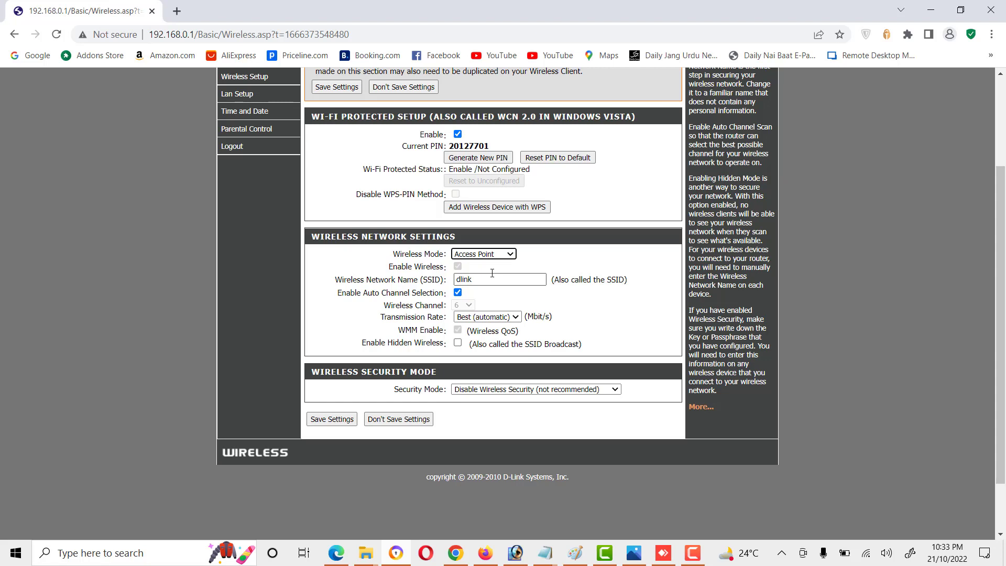
# Step: Set Wireless Mode to Wireless Router, keeping SSID dlink and transmission rate Best (automatic)
pyautogui.click(486, 256)
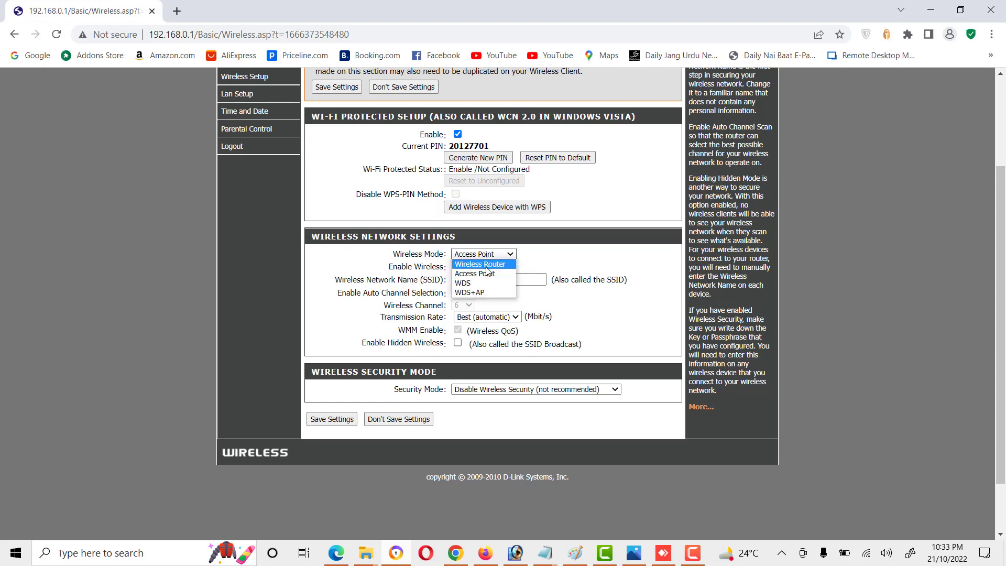
pyautogui.click(486, 264)
pyautogui.moveTo(475, 279); pyautogui.dragTo(454, 279)
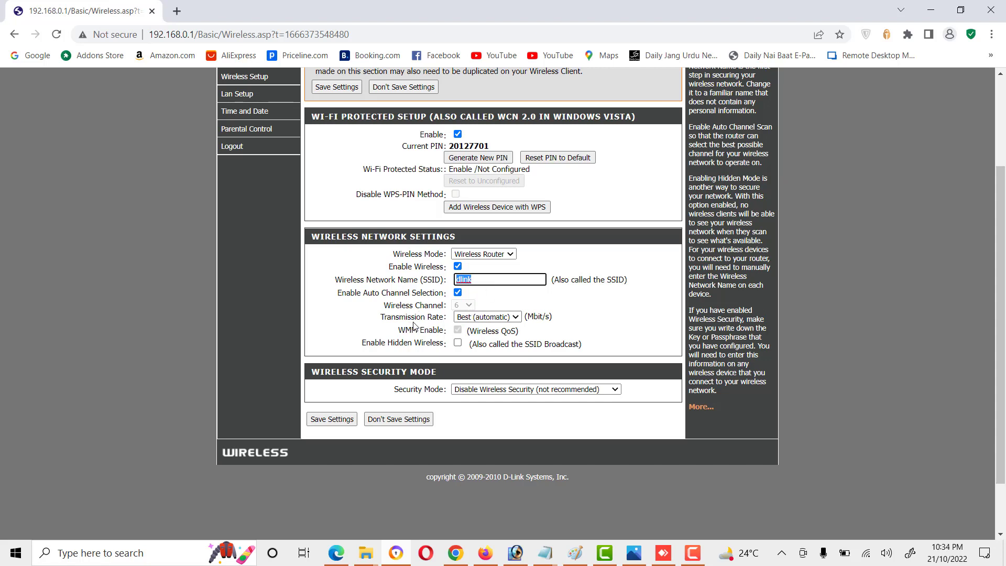
pyautogui.click(511, 317)
pyautogui.click(512, 317)
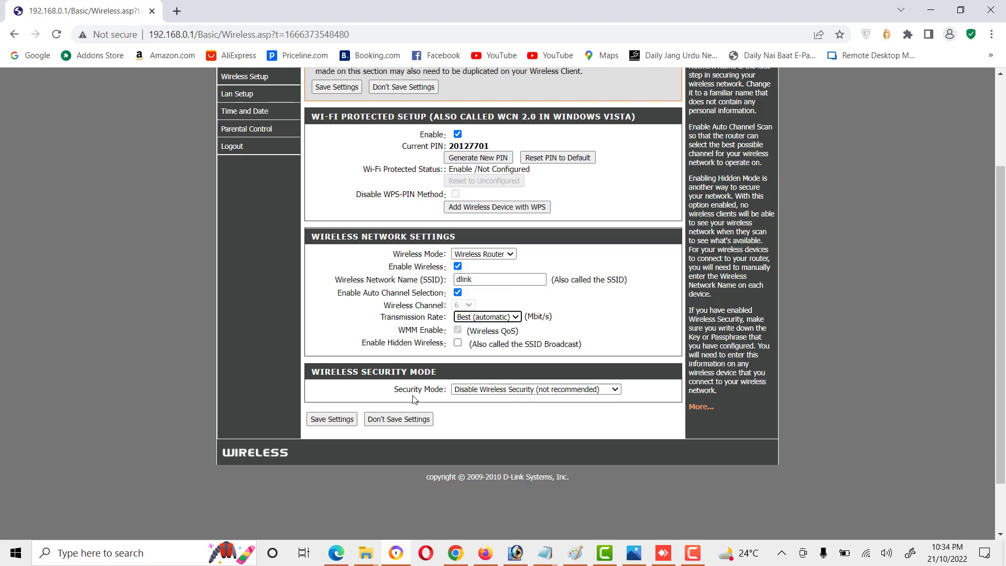
# Step: Set wireless security to WPA/WPA2 with AES cipher and PSK authentication
pyautogui.click(545, 390)
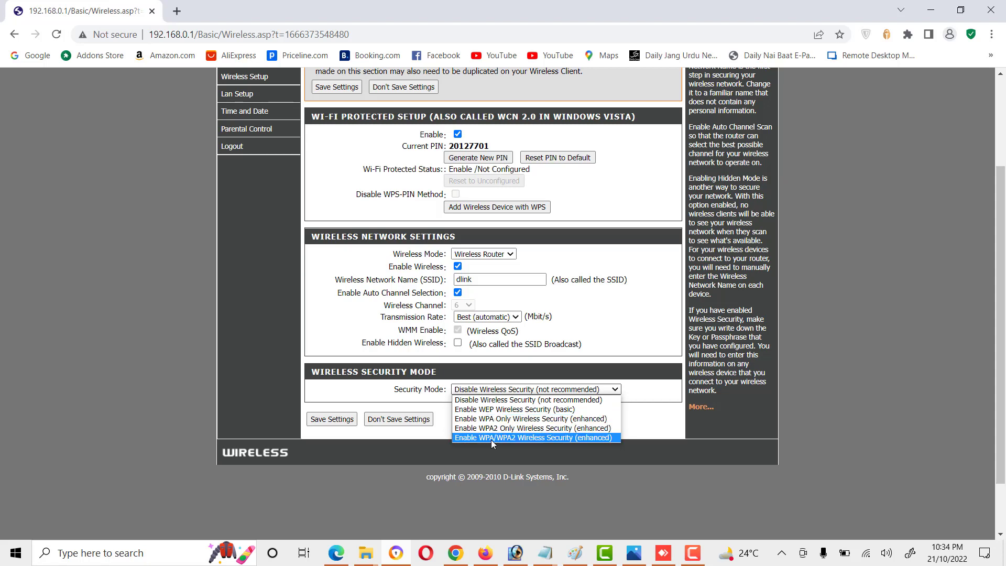
pyautogui.click(578, 439)
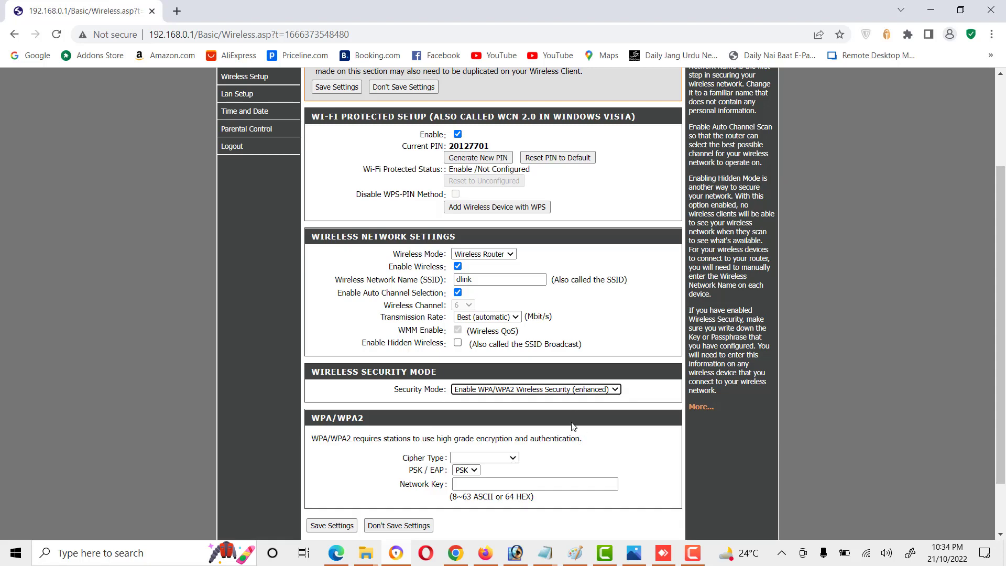
pyautogui.scroll(-1, 577, 430)
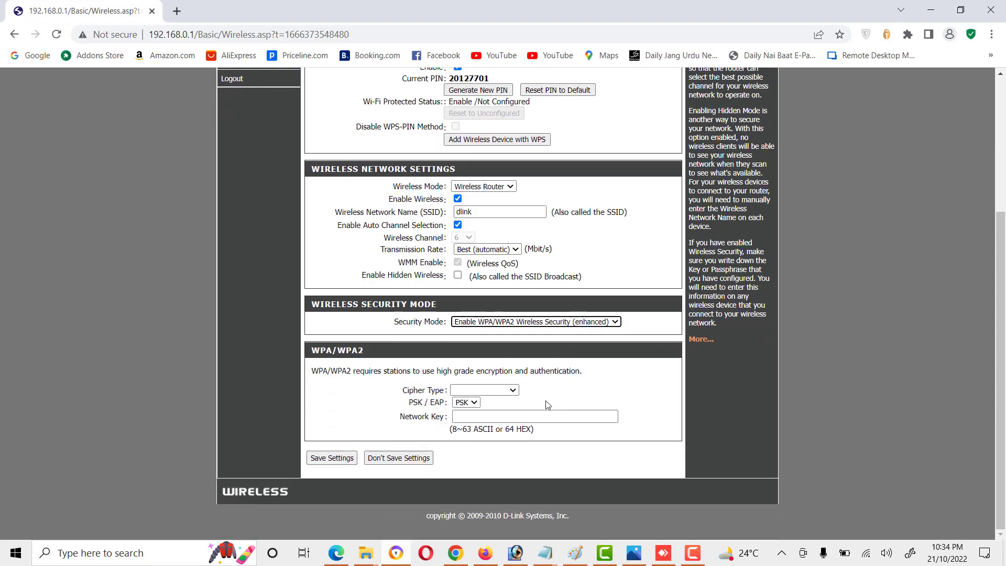
pyautogui.click(512, 391)
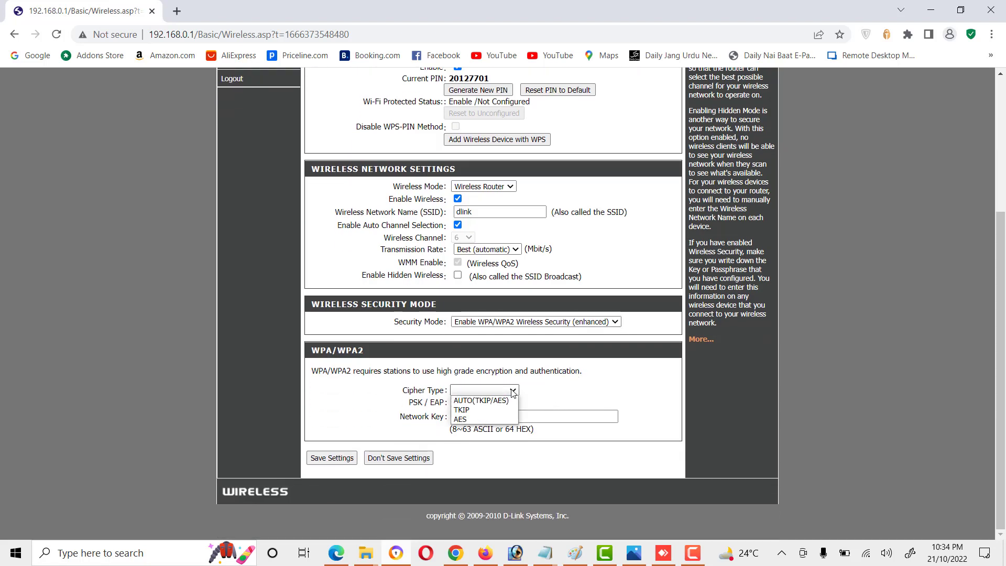
pyautogui.click(474, 417)
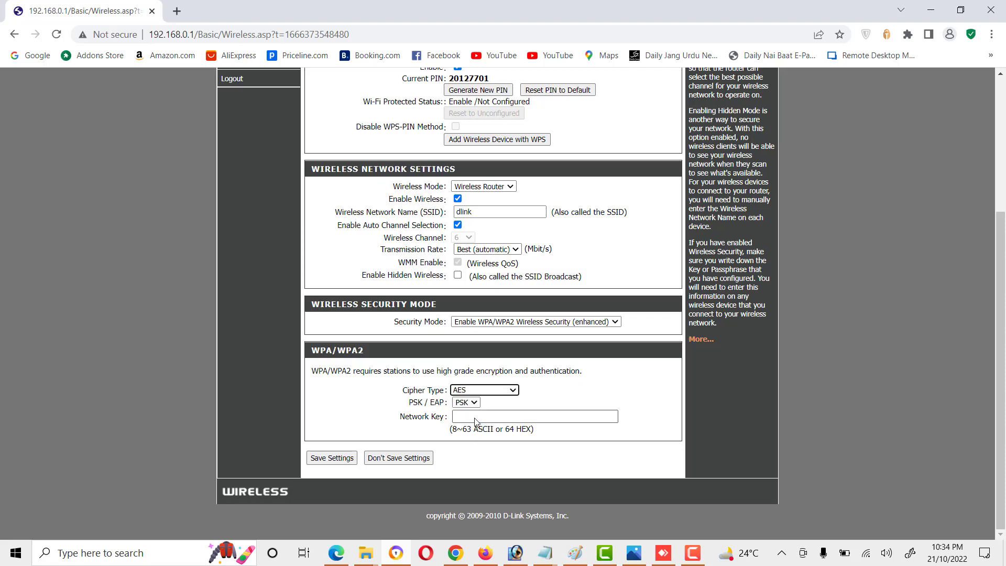
pyautogui.click(478, 404)
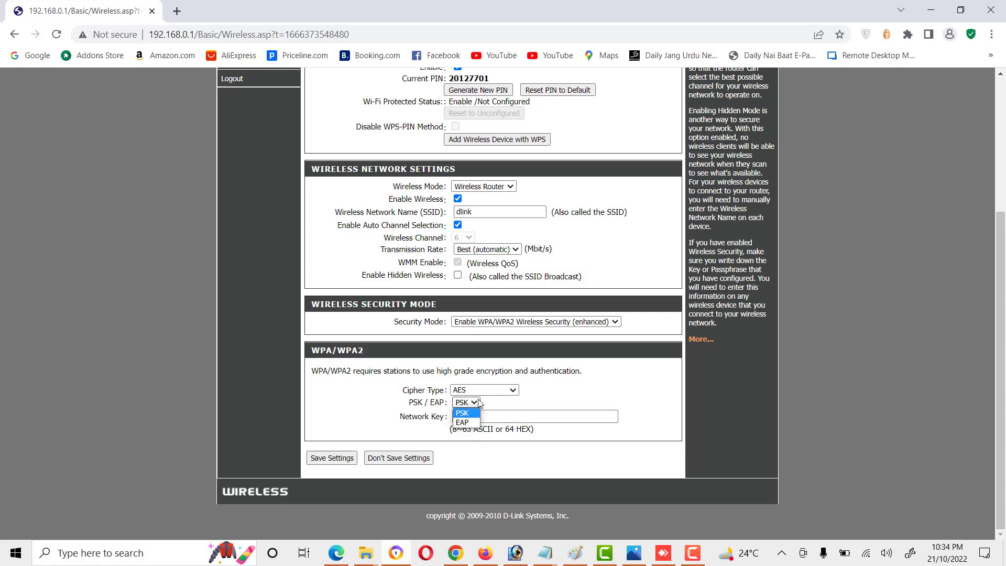
pyautogui.click(464, 422)
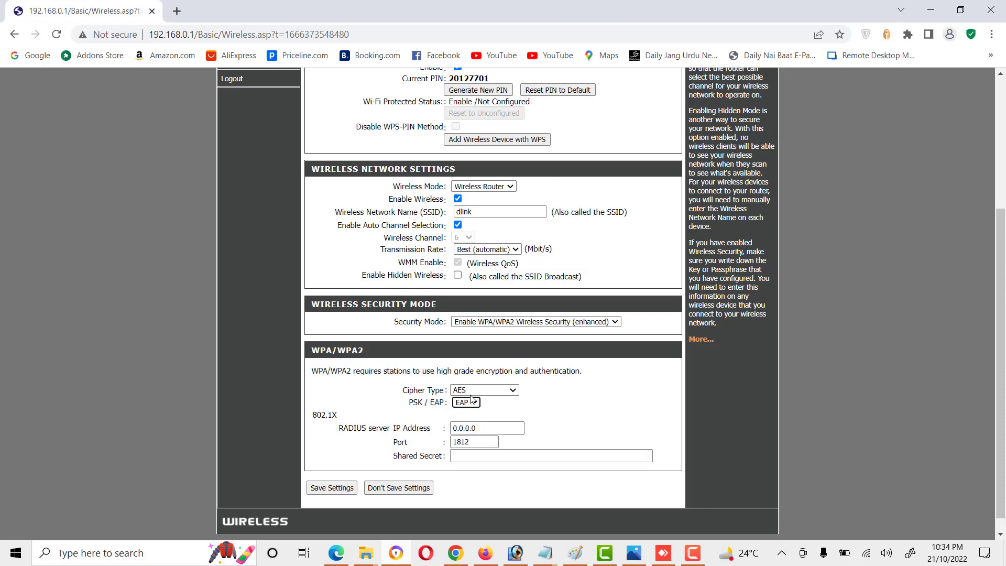
pyautogui.click(472, 401)
pyautogui.click(463, 414)
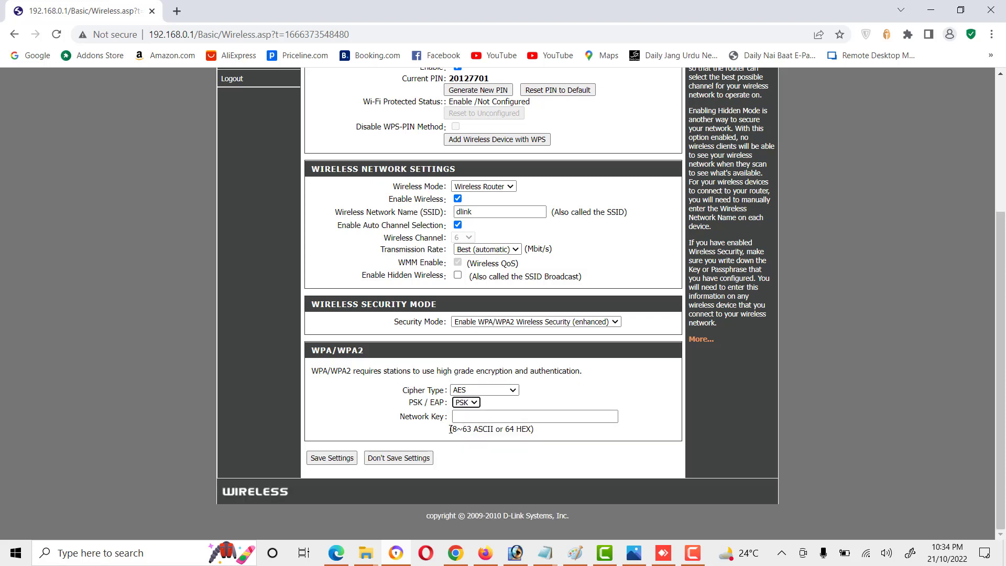
# Step: Enter the wireless network key and save the wireless settings
pyautogui.click(484, 416)
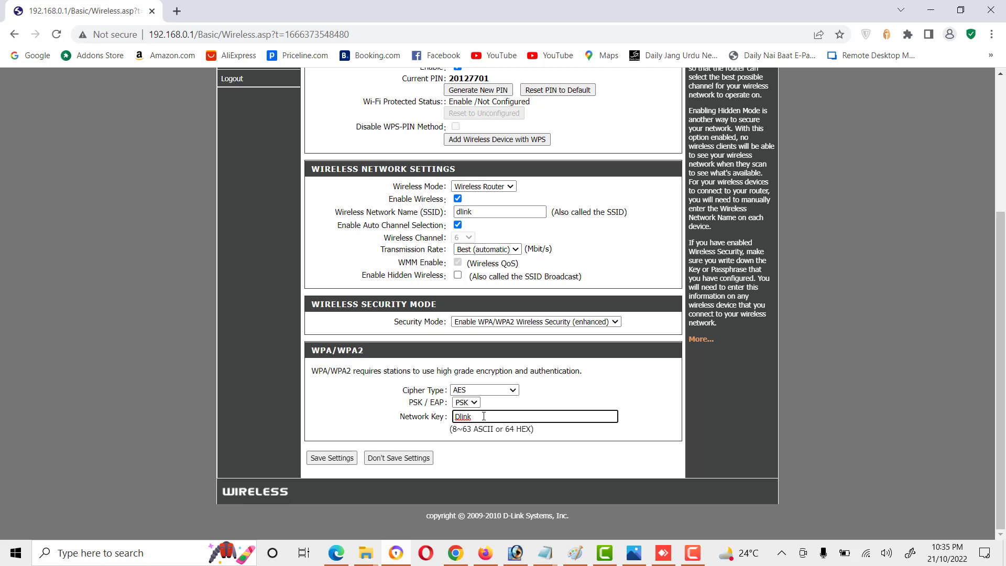
pyautogui.scroll(2, 397, 357)
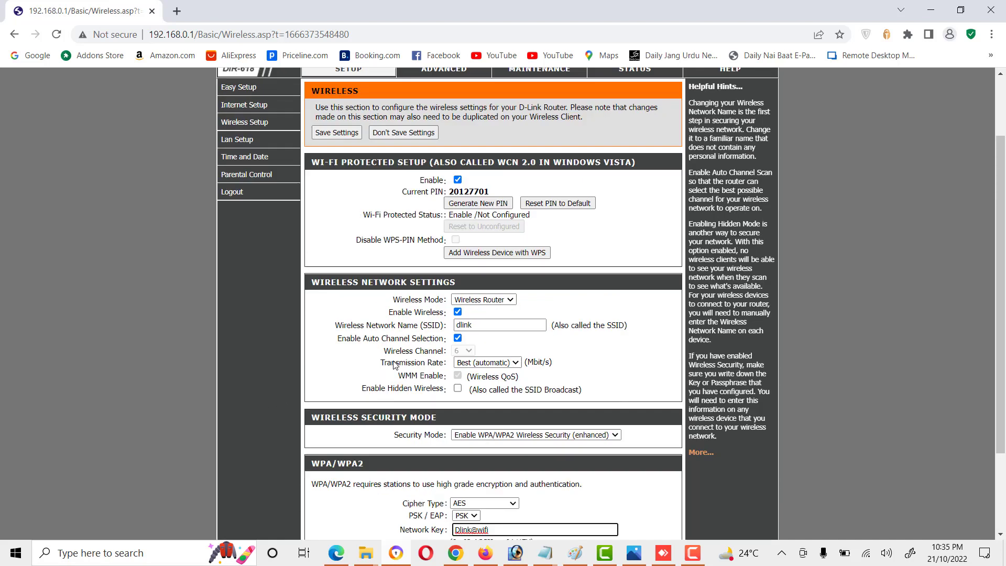
pyautogui.scroll(-2, 296, 457)
pyautogui.click(321, 466)
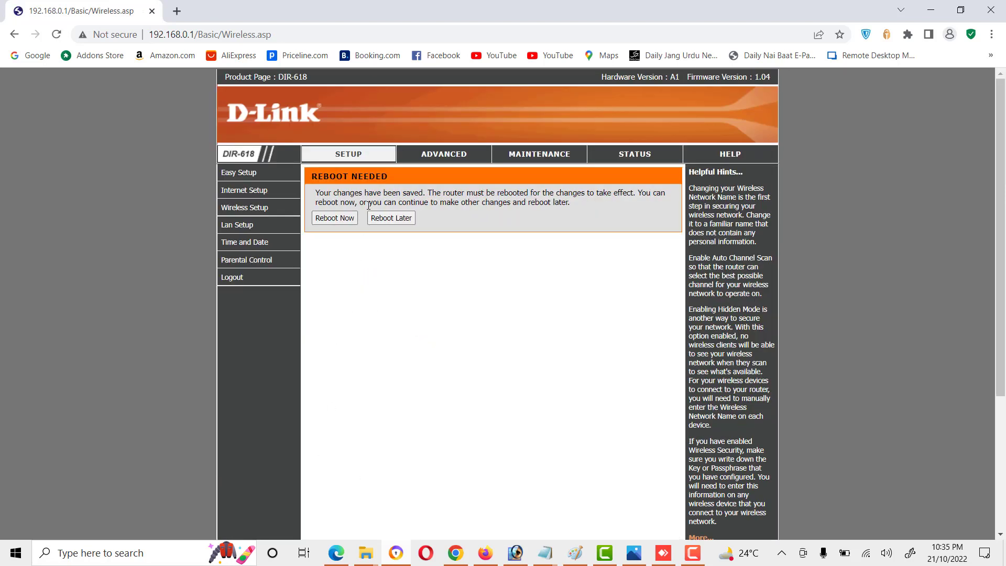
pyautogui.click(376, 218)
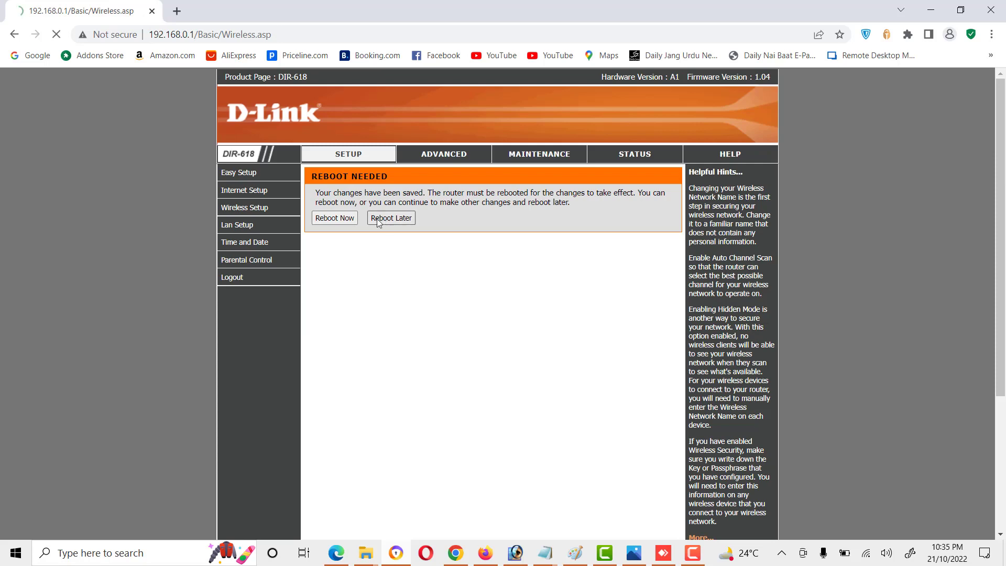
pyautogui.click(244, 228)
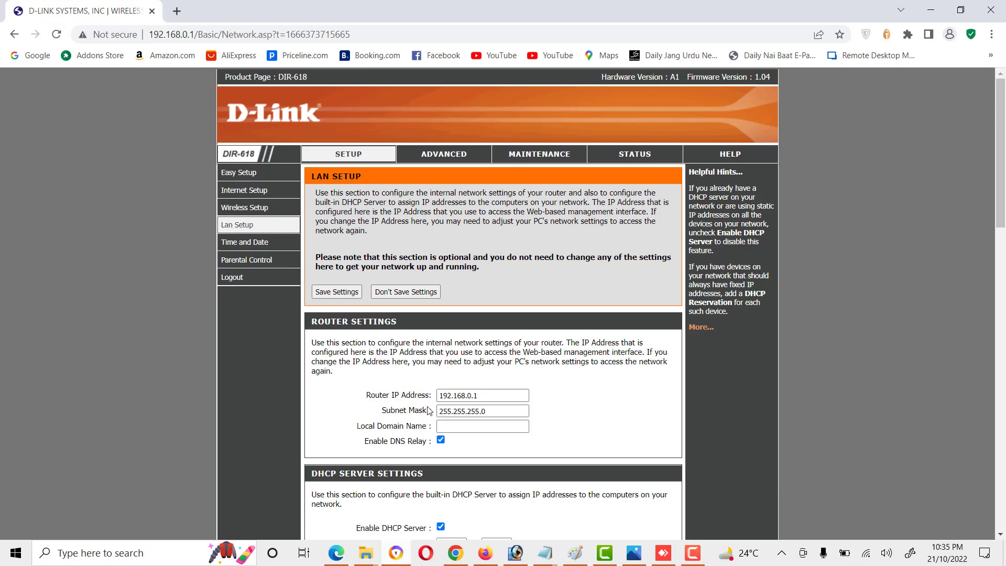
pyautogui.scroll(-1, 439, 393)
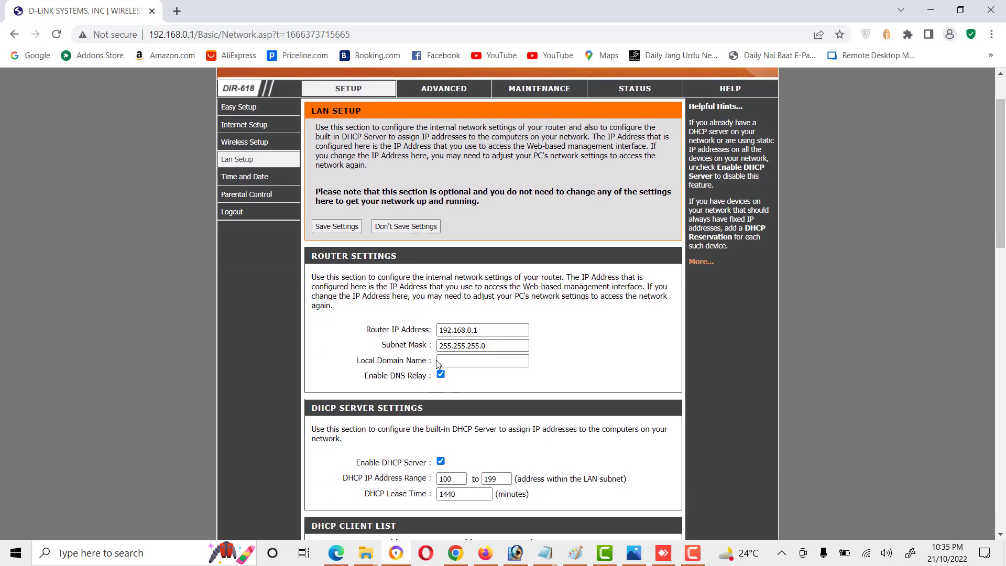
pyautogui.scroll(-1, 424, 378)
pyautogui.scroll(-2, 424, 377)
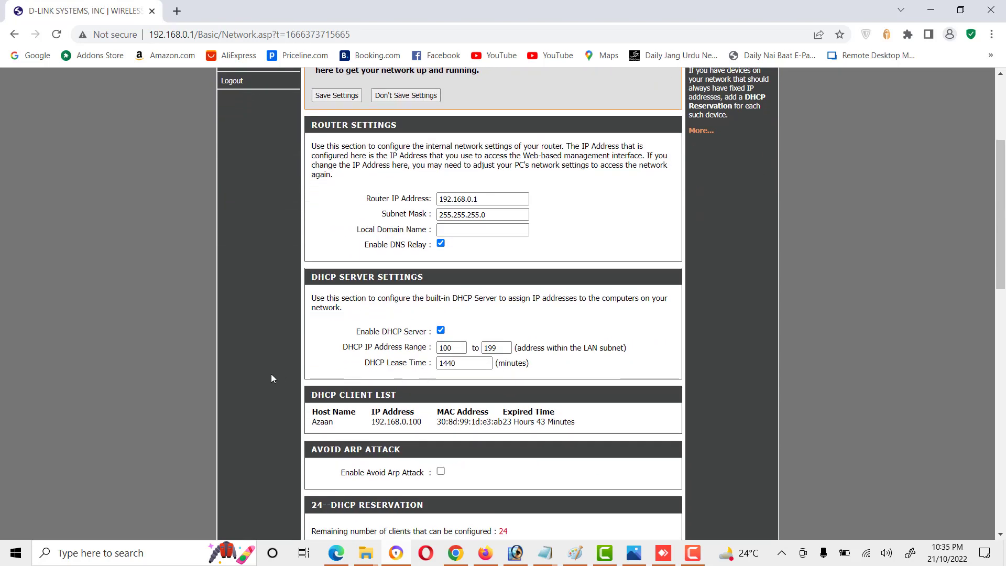
pyautogui.click(441, 331)
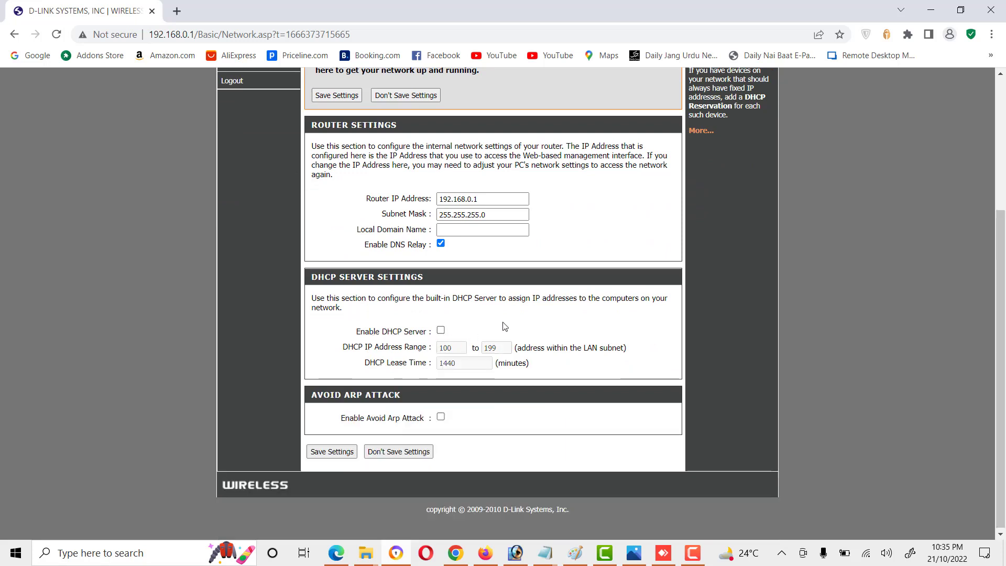
pyautogui.click(440, 332)
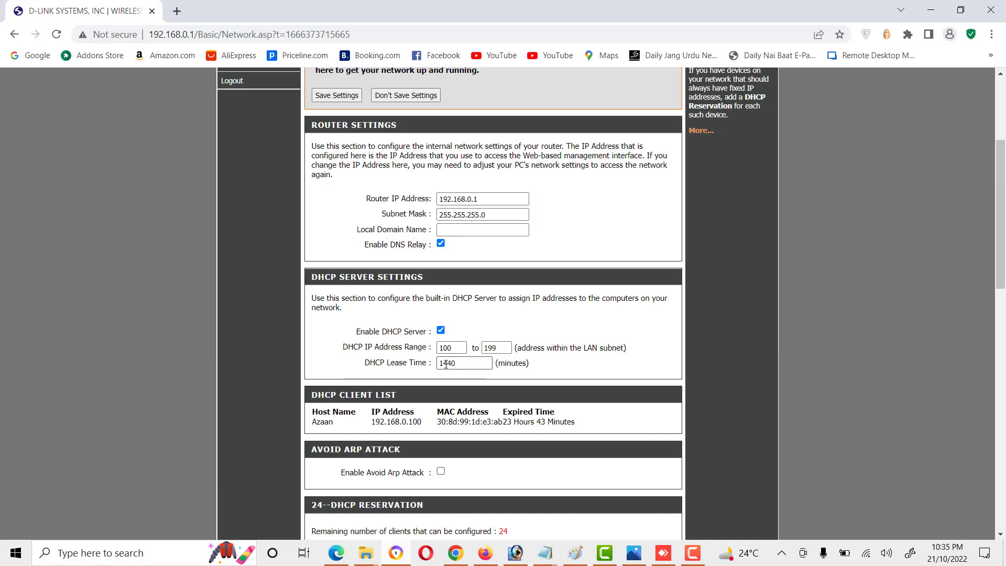
pyautogui.scroll(-2, 446, 364)
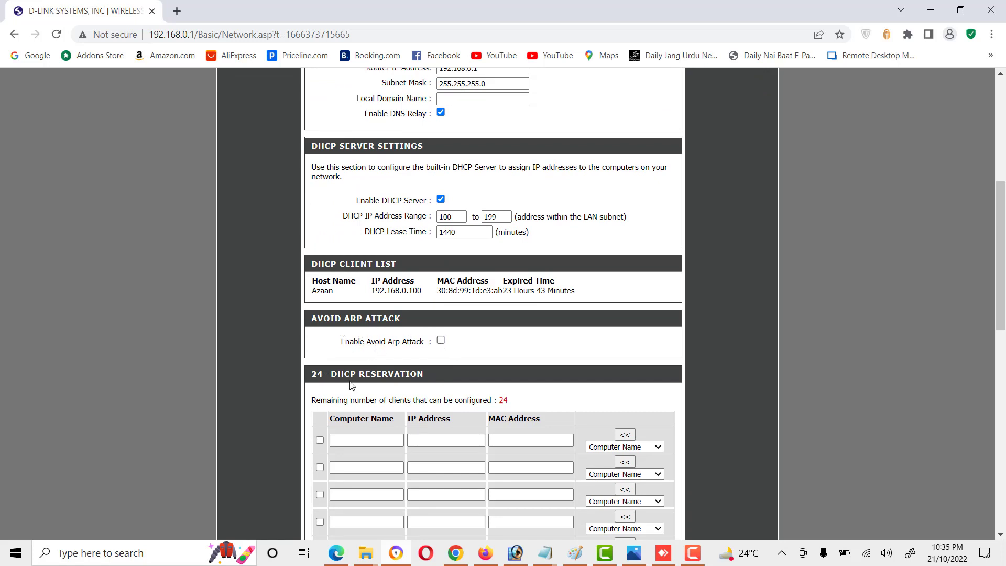
pyautogui.scroll(-1, 341, 359)
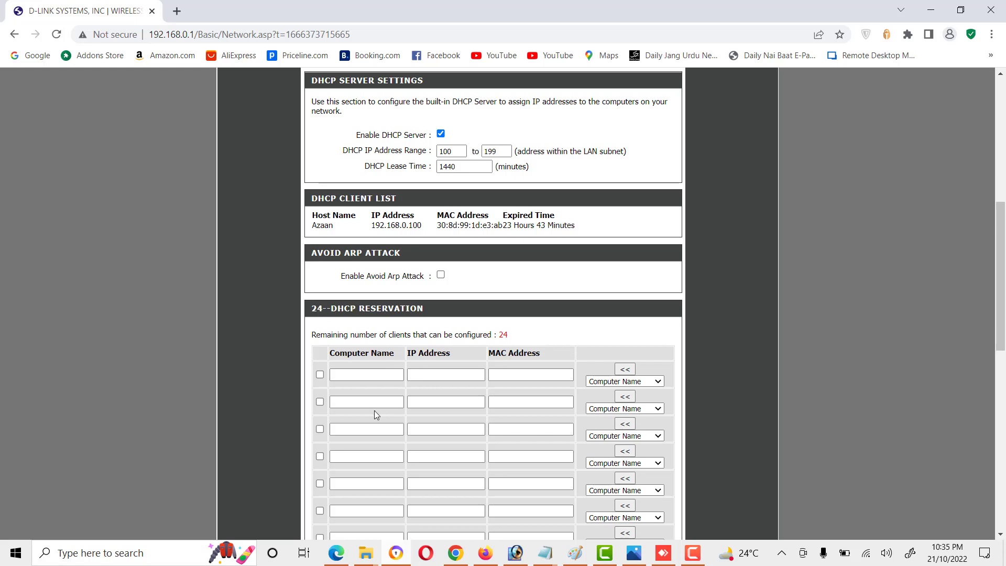
pyautogui.click(640, 381)
pyautogui.click(531, 378)
pyautogui.scroll(7, 531, 379)
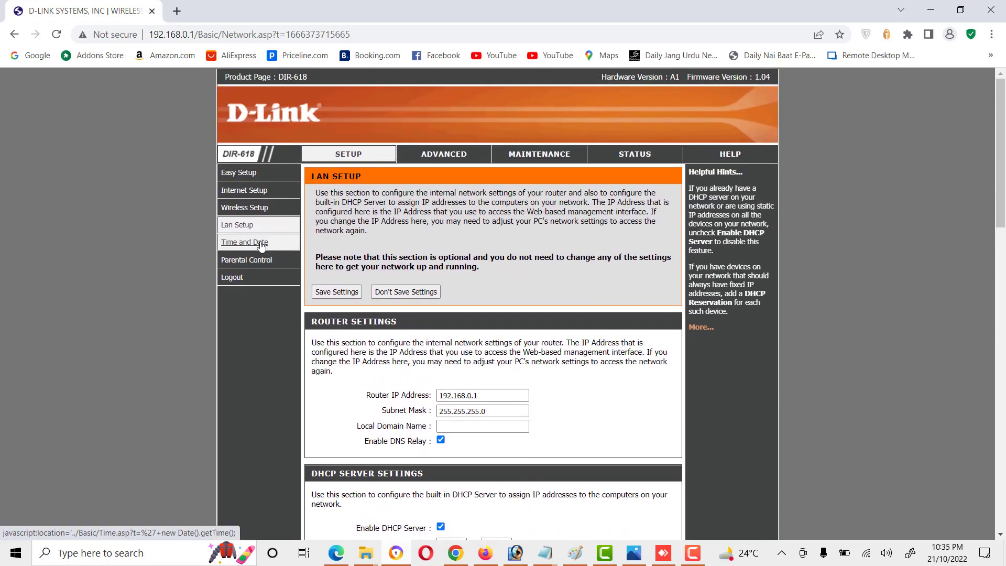
# Step: Review the Time and Date settings with the Beijing time zone kept, then go to Parental Control
pyautogui.click(262, 244)
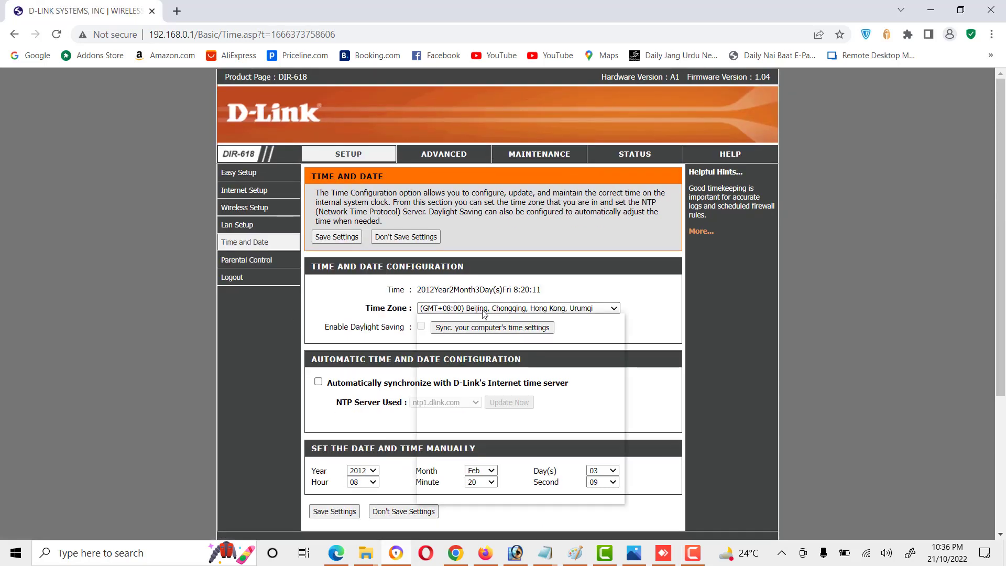
pyautogui.click(483, 312)
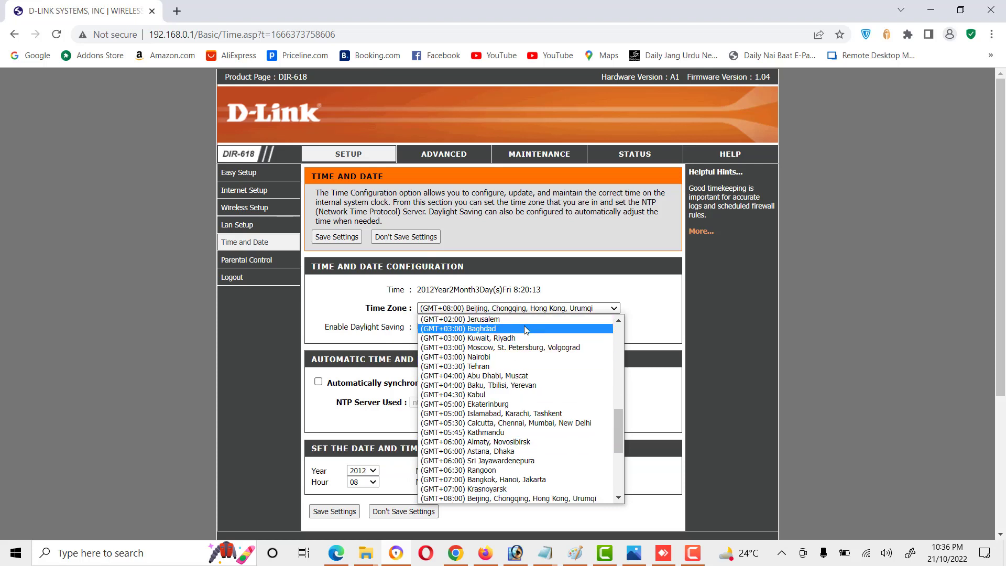
pyautogui.click(508, 308)
pyautogui.scroll(-1, 498, 315)
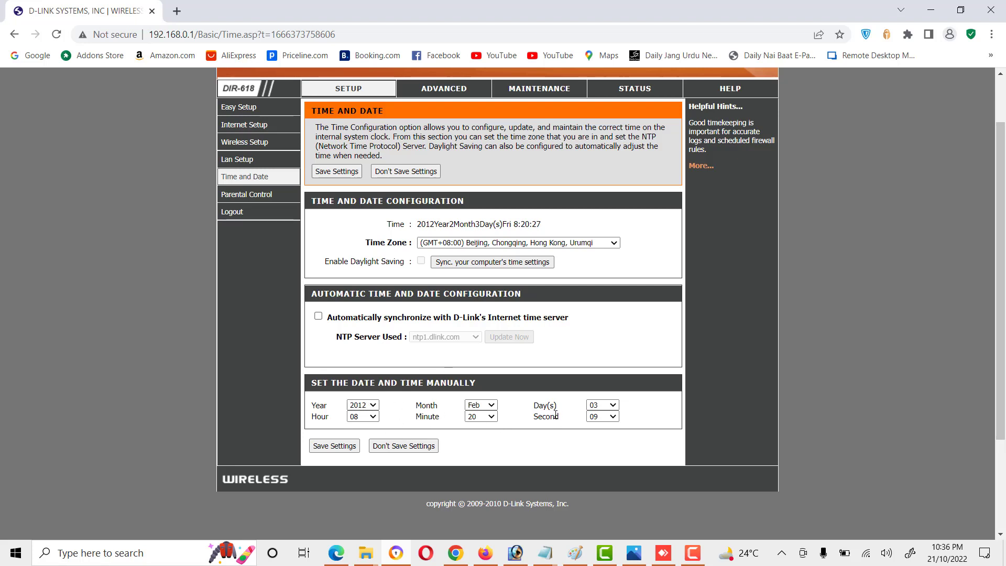
pyautogui.click(244, 199)
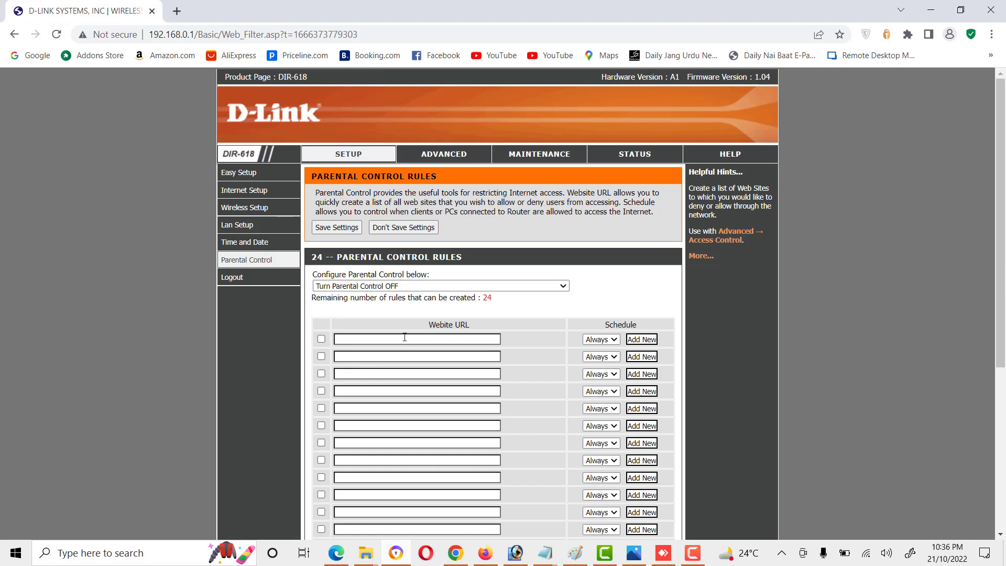
# Step: Keep parental control turned off and highlight the Parental Control Rules heading
pyautogui.click(407, 287)
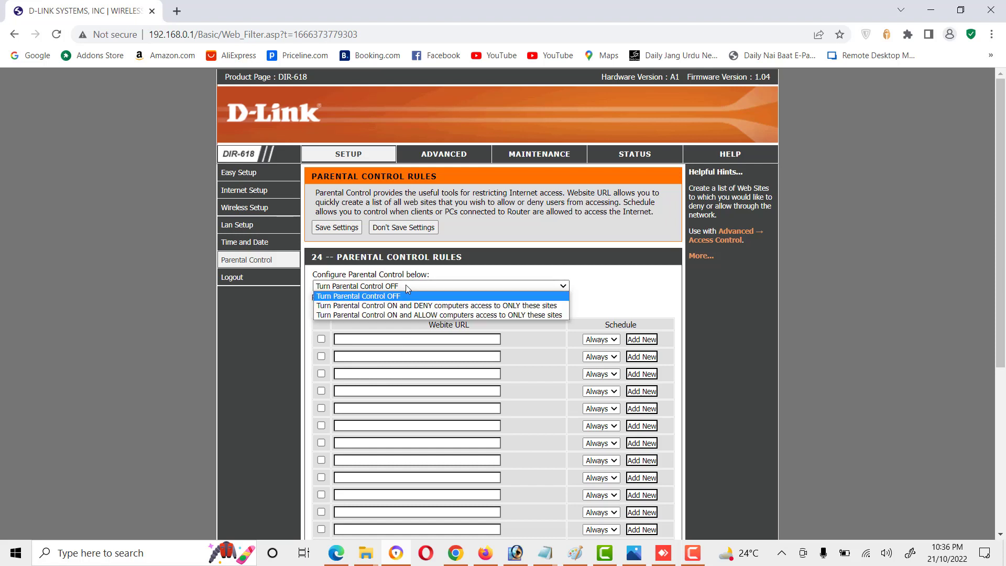
pyautogui.click(406, 259)
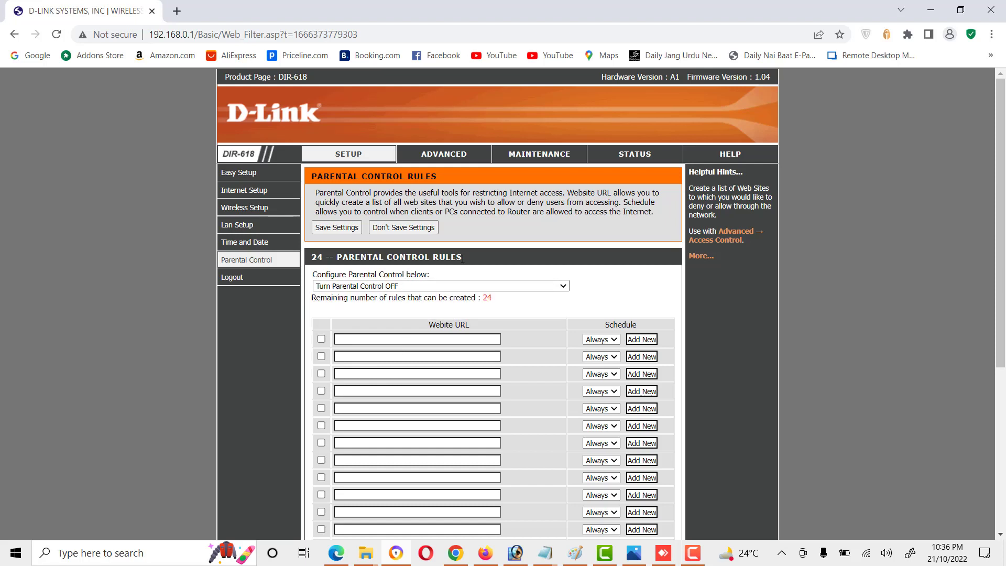
pyautogui.moveTo(462, 257); pyautogui.dragTo(341, 253)
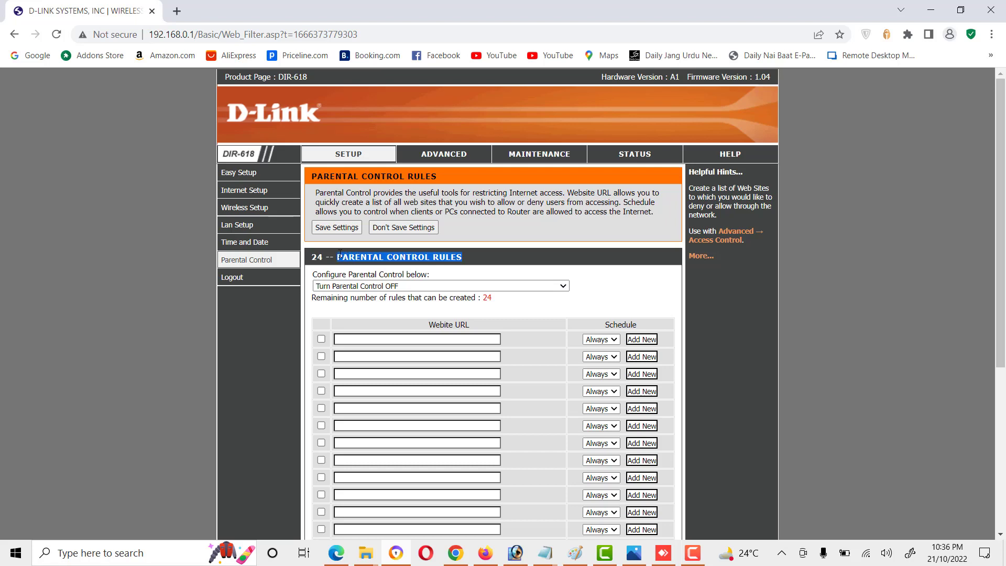
# Step: Choose Add New in the first rule's Schedule options to start a new schedule rule
pyautogui.scroll(-5, 361, 336)
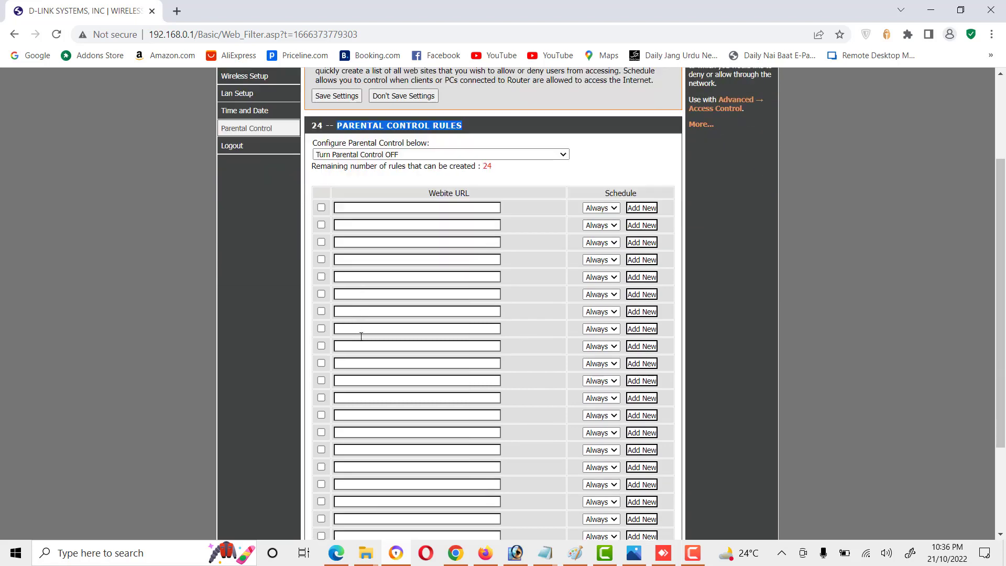
pyautogui.scroll(5, 361, 337)
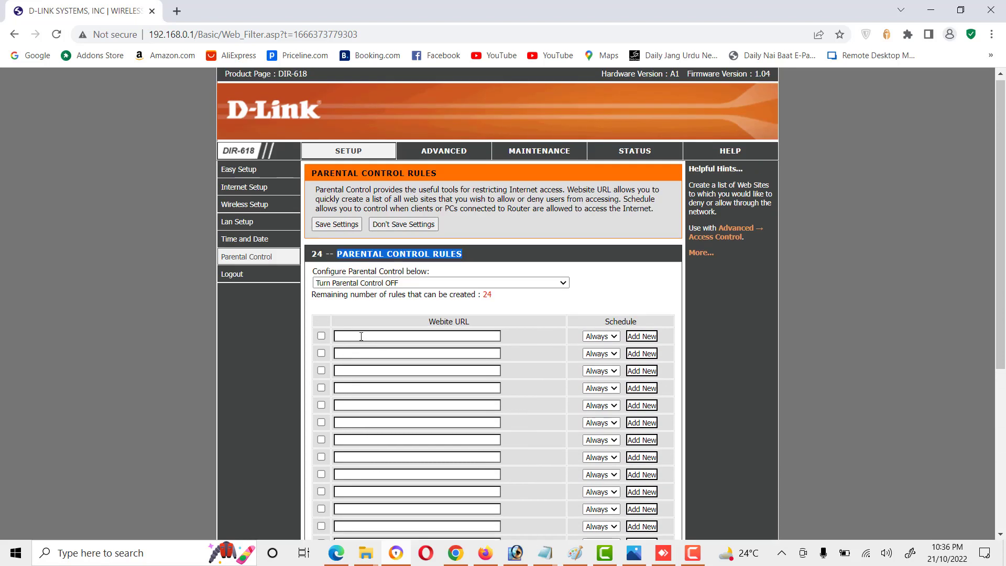
pyautogui.click(613, 336)
pyautogui.click(648, 337)
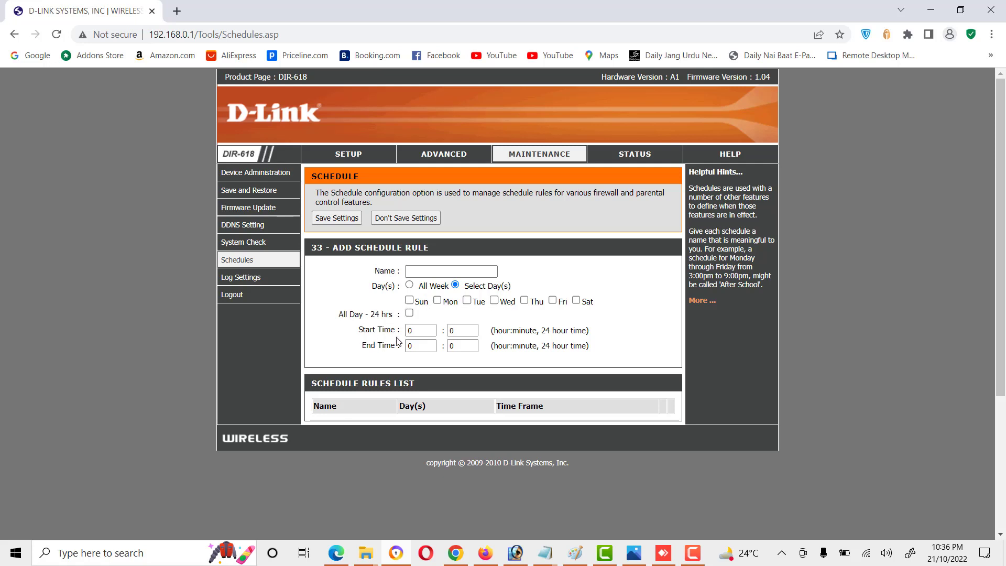
# Step: Touch the schedule's End Time, then review Log Settings and Setup before reaching Advanced Port Forwarding
pyautogui.click(432, 346)
pyautogui.click(244, 282)
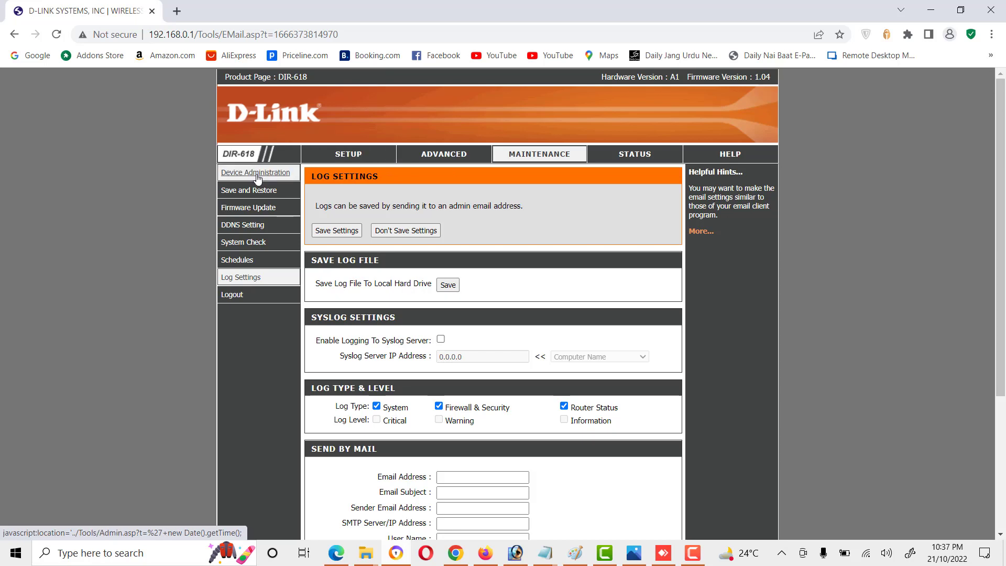
pyautogui.click(349, 154)
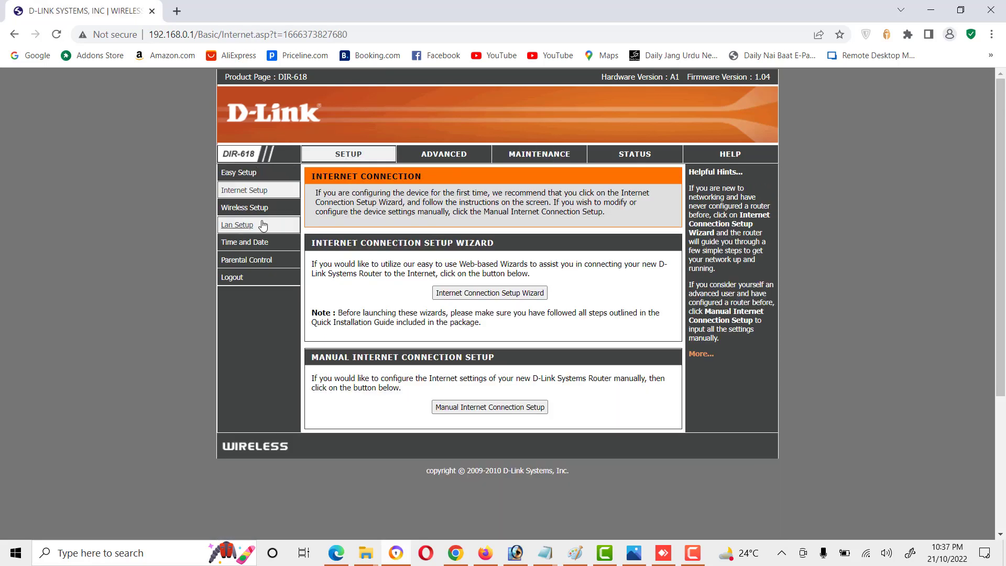
pyautogui.click(419, 154)
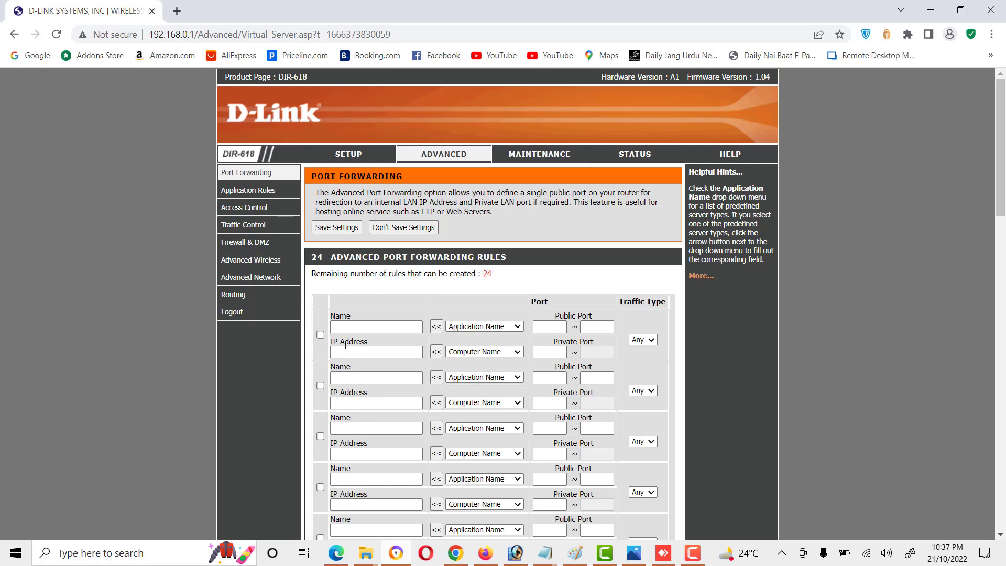
pyautogui.click(479, 328)
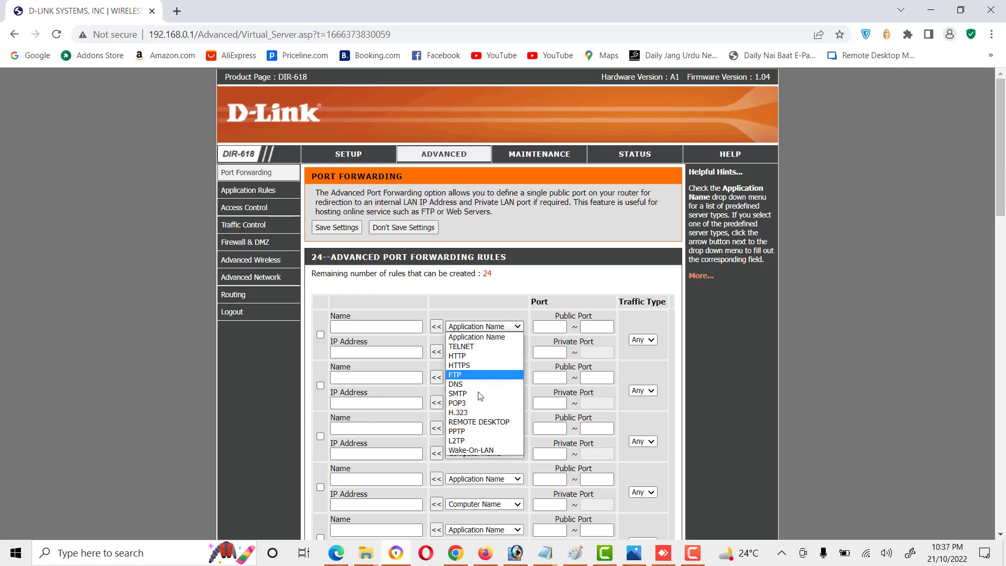
pyautogui.click(557, 327)
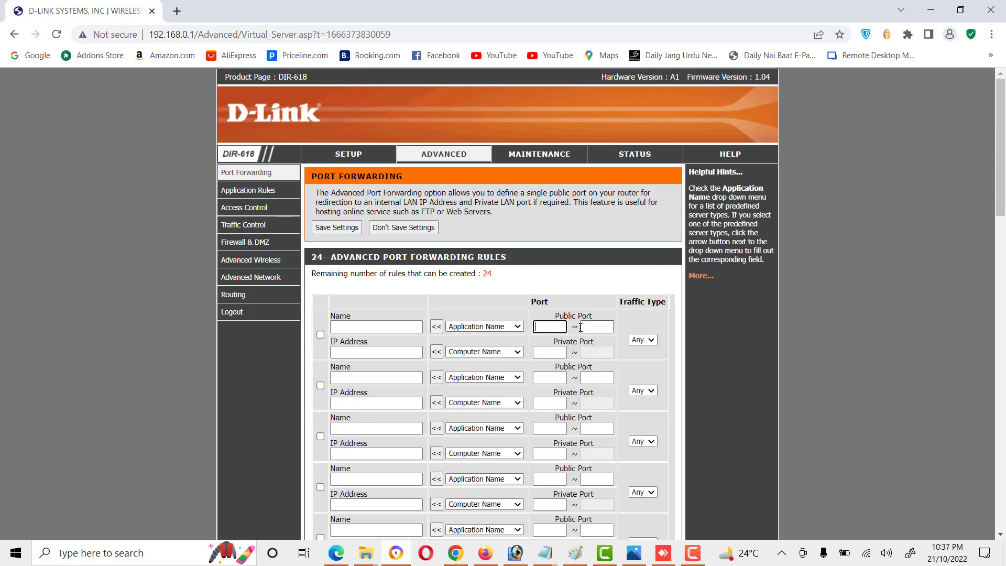
pyautogui.click(580, 327)
pyautogui.click(643, 339)
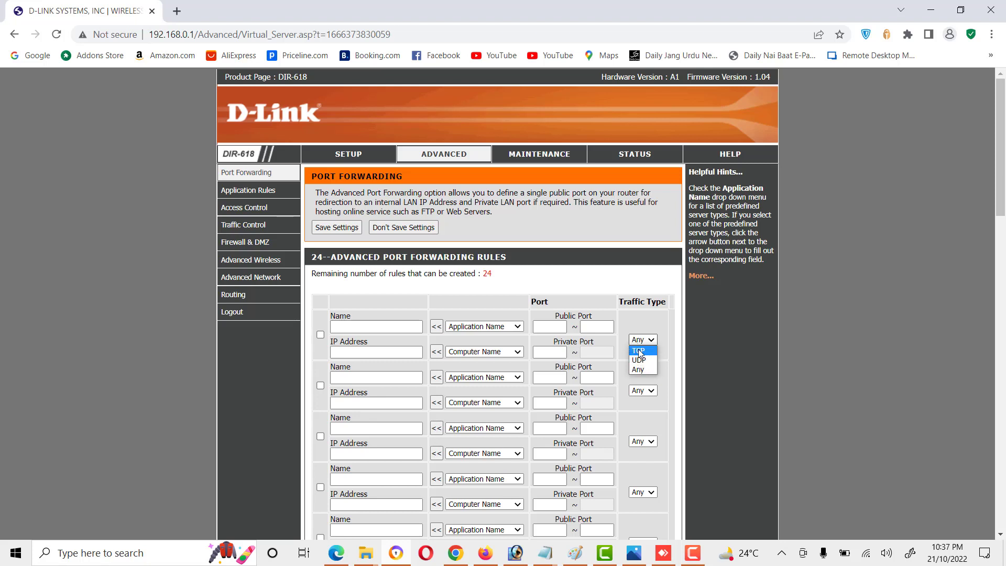
pyautogui.click(608, 303)
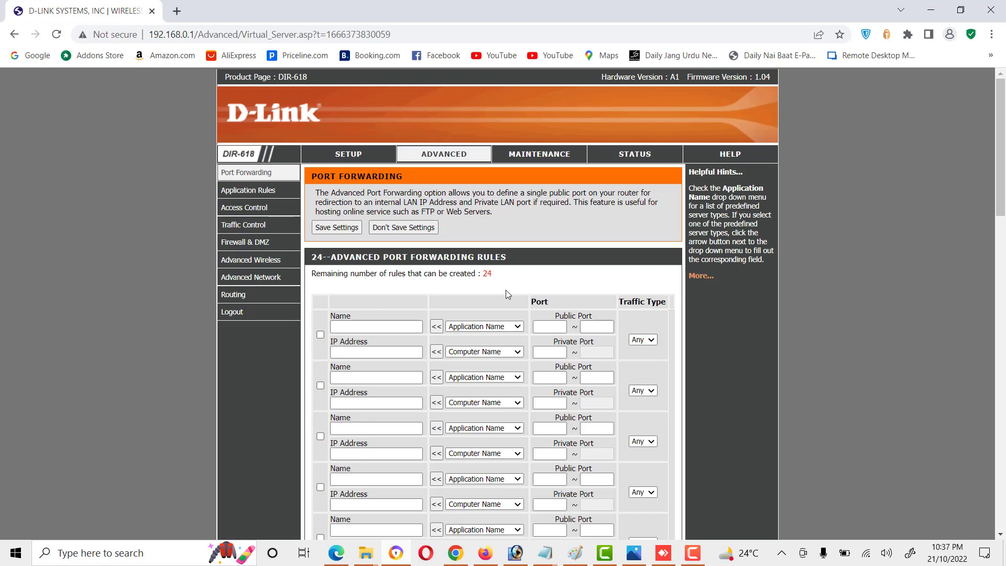
# Step: Browse the predefined applications for the first Application Rules entry, then go to Access Control
pyautogui.click(262, 190)
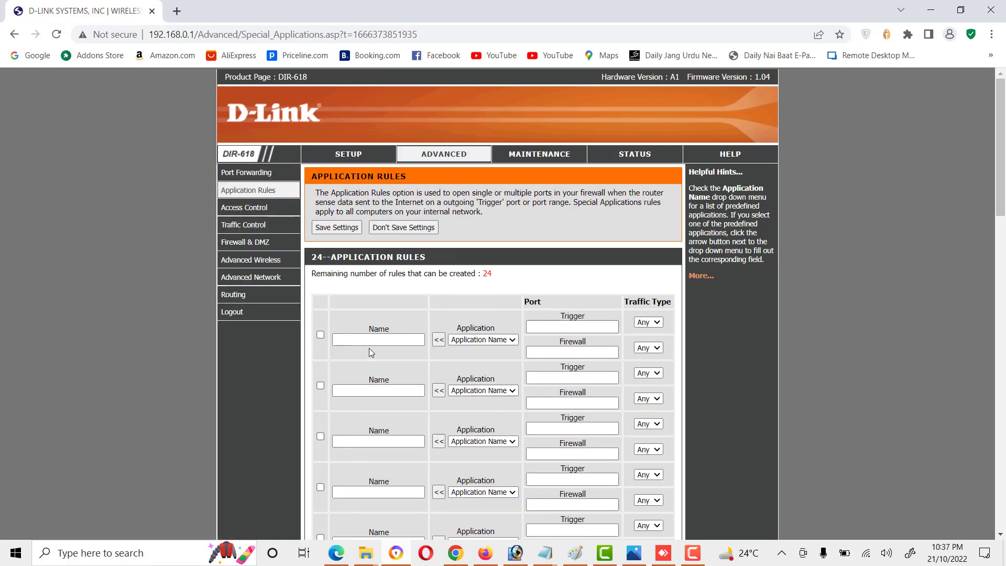
pyautogui.click(493, 339)
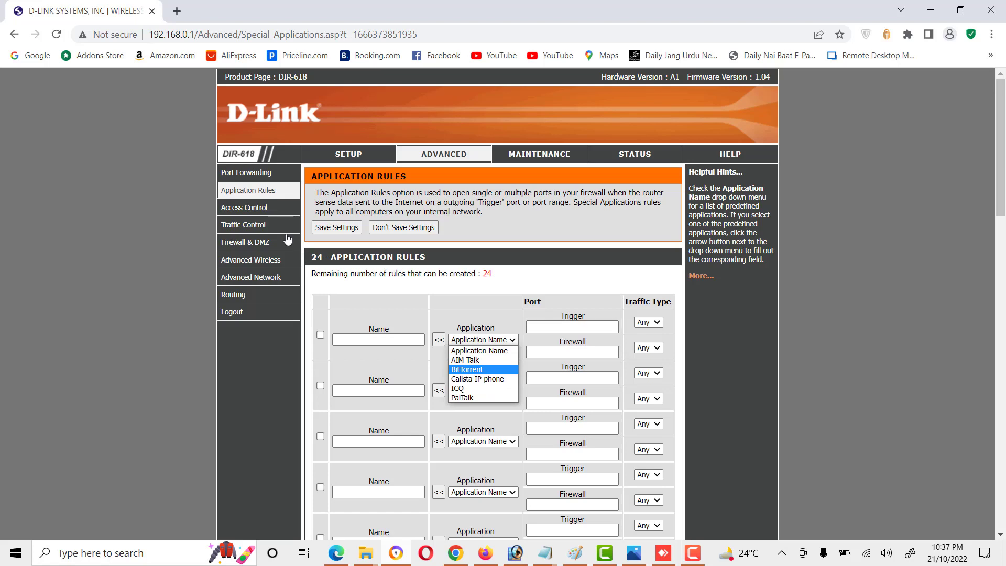
pyautogui.click(253, 212)
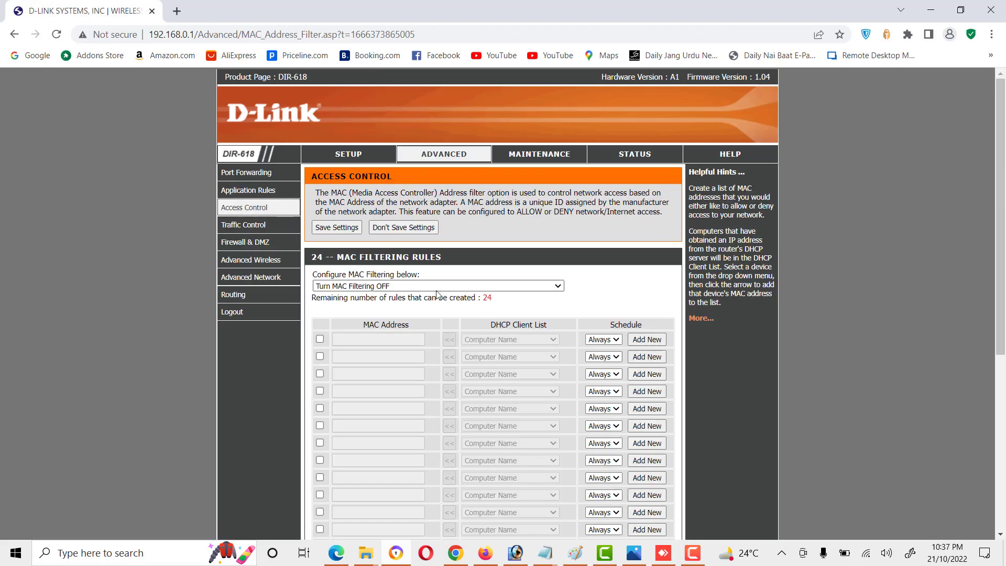
# Step: Turn on MAC filtering so only listed computers are allowed
pyautogui.click(435, 287)
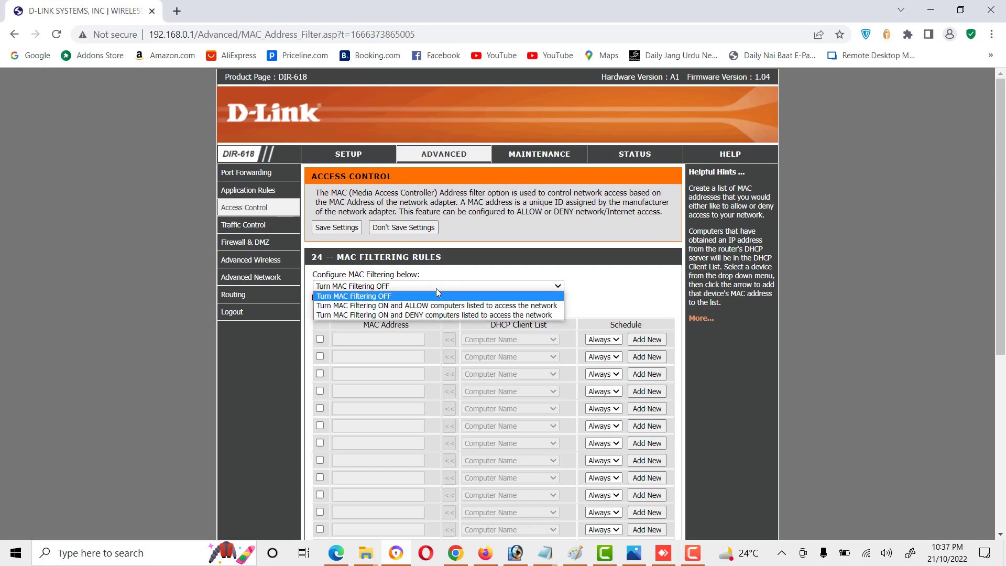
pyautogui.click(449, 268)
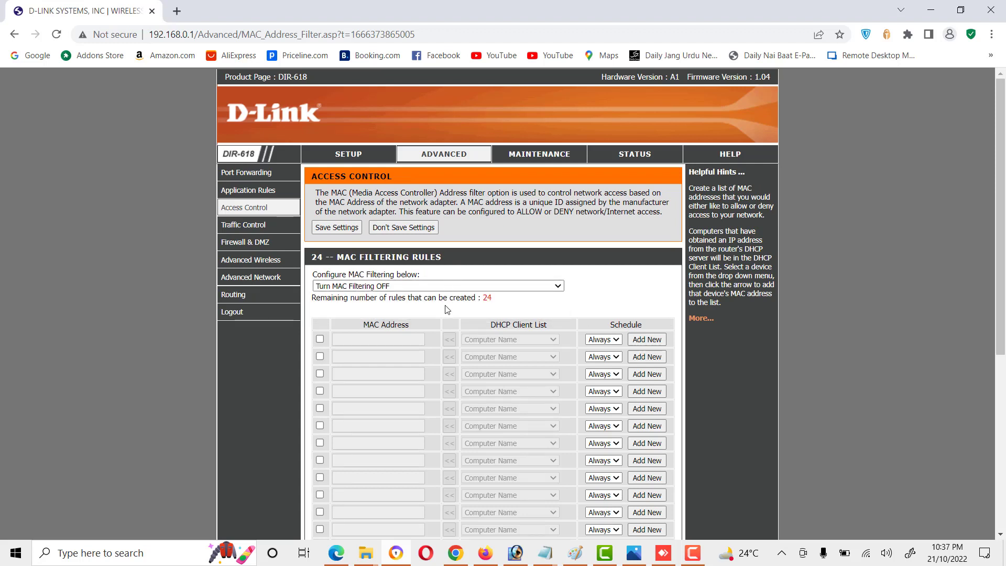
pyautogui.click(443, 286)
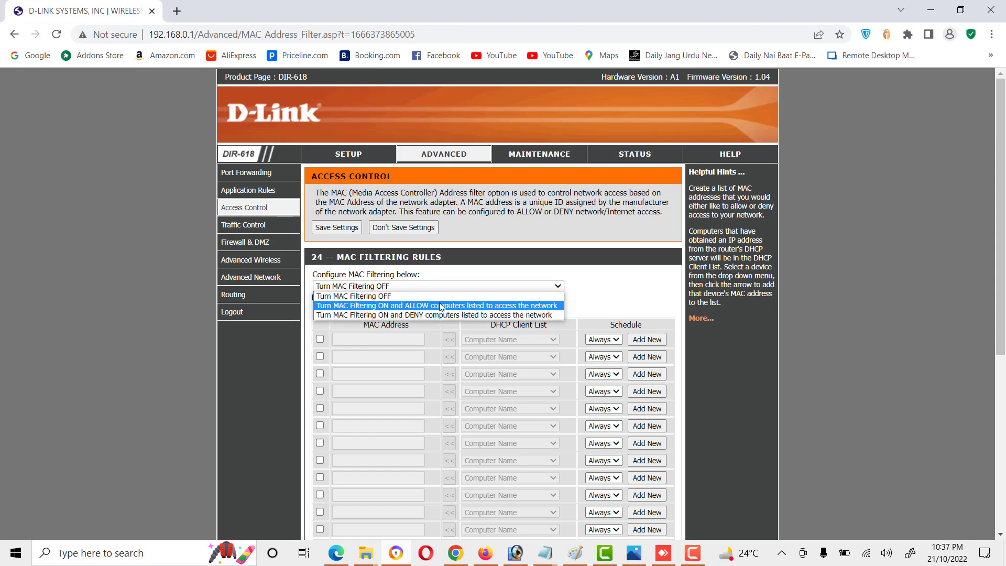
pyautogui.click(440, 305)
# Step: Check the DHCP client list for the first rule without choosing, then go to Traffic Control
pyautogui.click(481, 341)
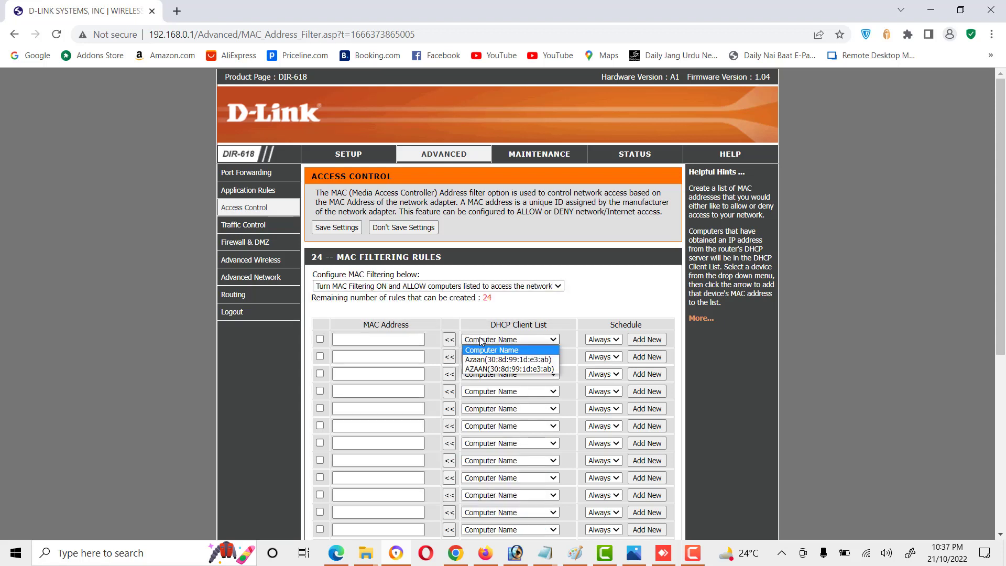
pyautogui.click(481, 341)
pyautogui.click(253, 229)
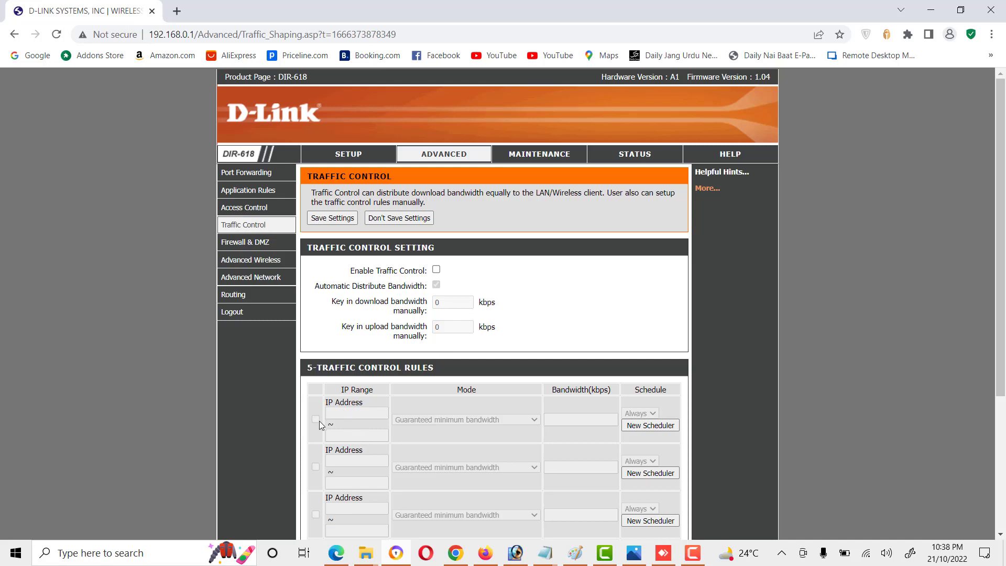
# Step: Move from Traffic Control through Firewall & DMZ to the Advanced Wireless settings page
pyautogui.click(247, 243)
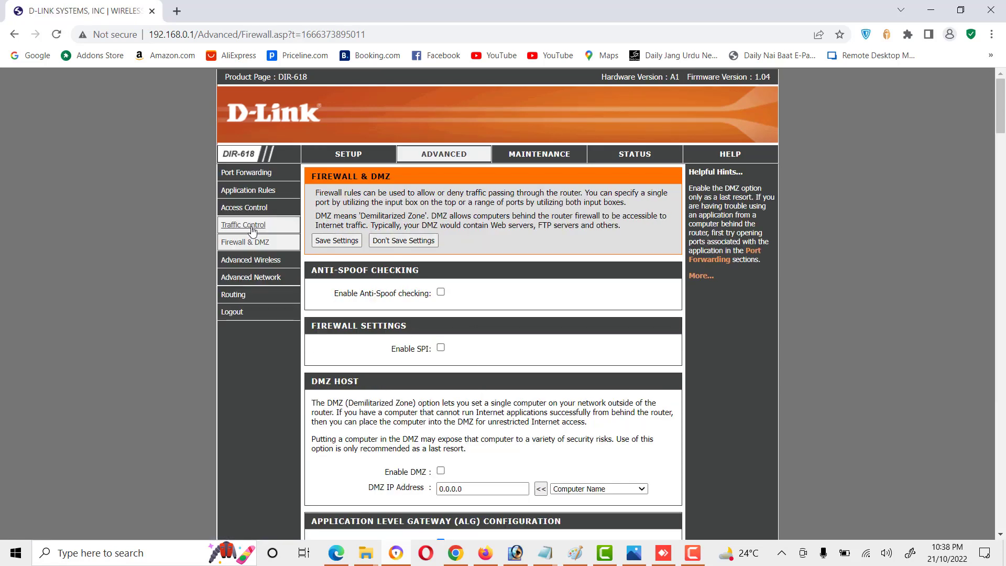
pyautogui.click(256, 262)
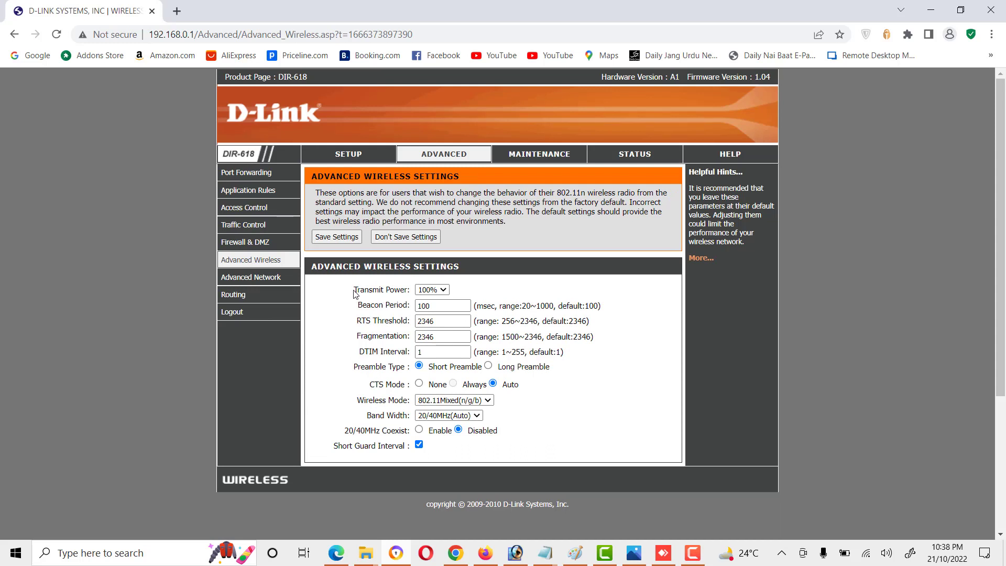
pyautogui.click(444, 290)
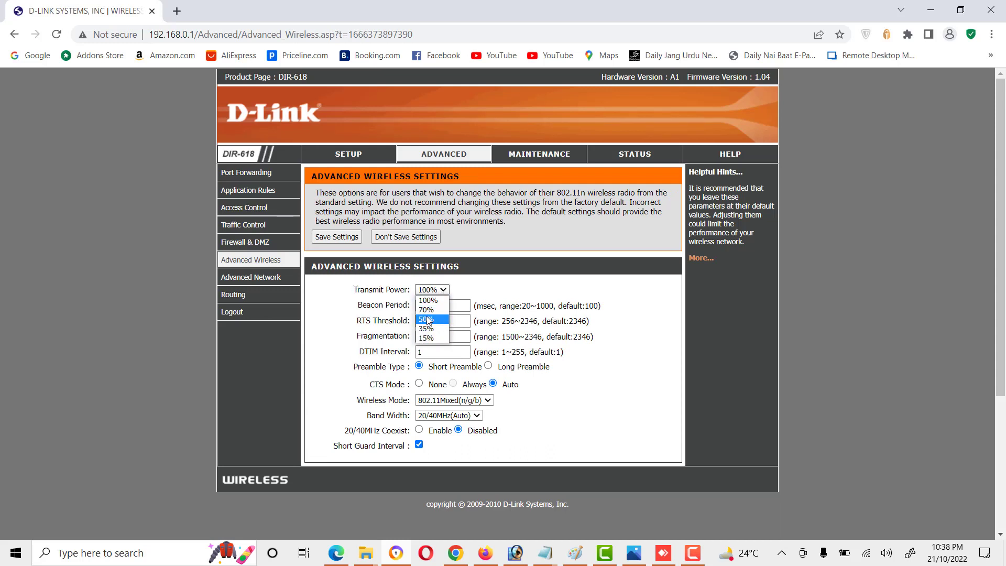
pyautogui.click(428, 319)
pyautogui.click(430, 289)
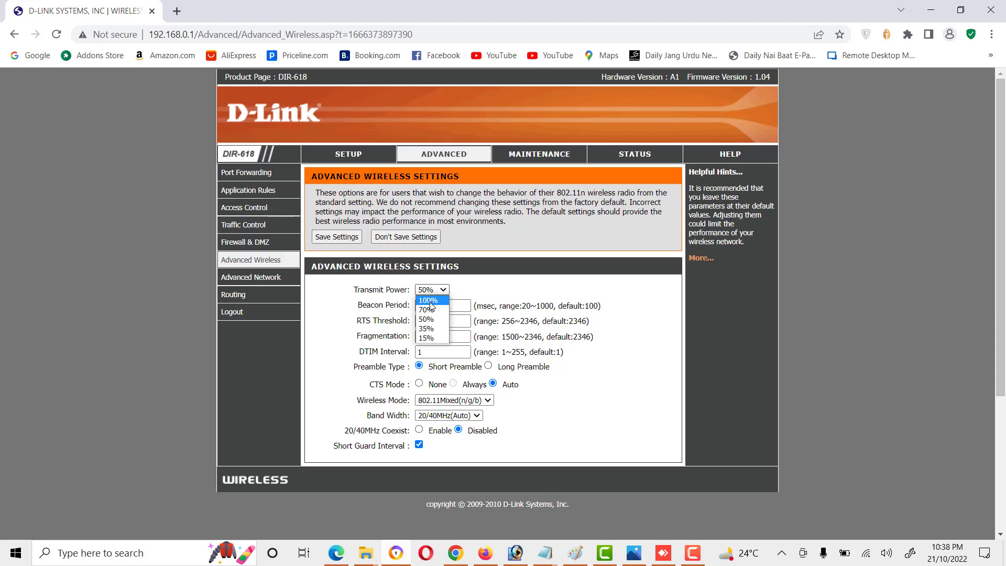
pyautogui.click(429, 300)
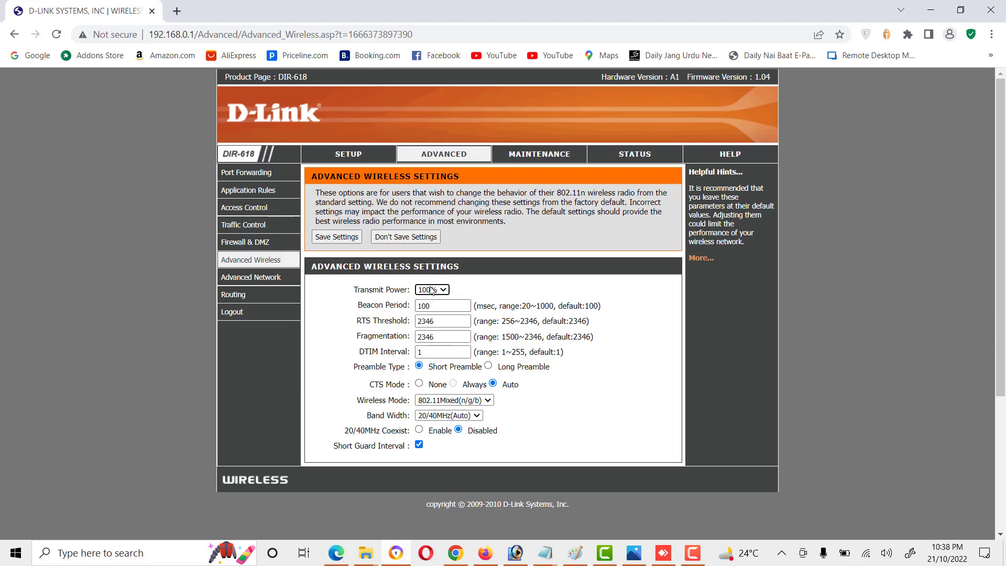
pyautogui.click(468, 400)
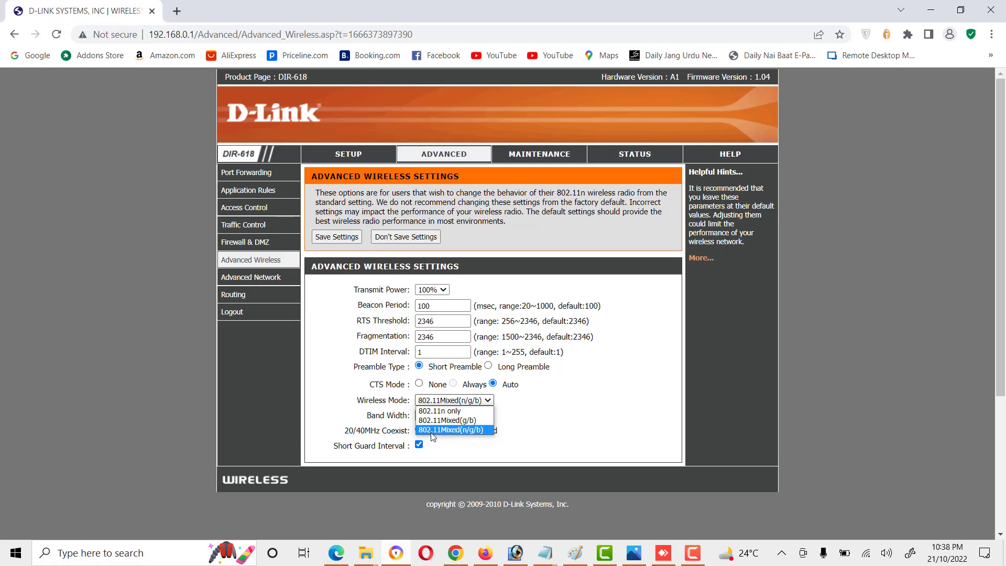
pyautogui.click(523, 414)
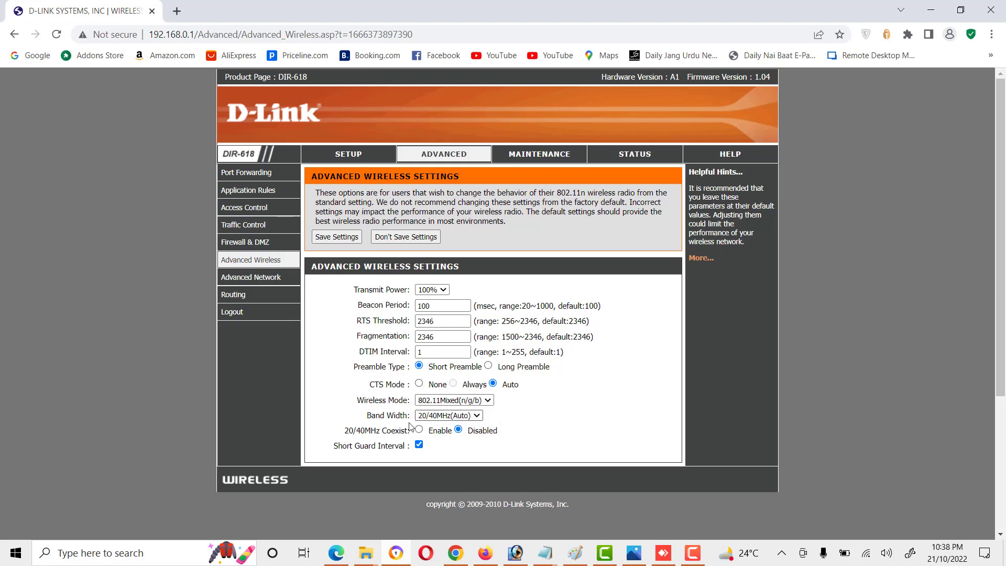
pyautogui.click(458, 415)
pyautogui.click(458, 424)
# Step: Scroll through the Advanced Network settings, then open the empty 32-rule static Routing table
pyautogui.click(250, 277)
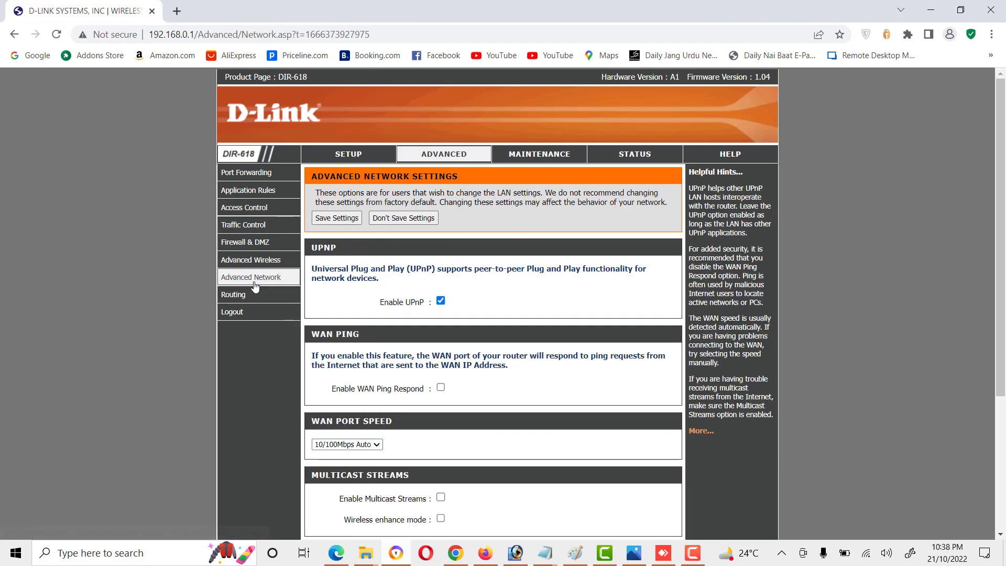
pyautogui.scroll(-5, 495, 279)
pyautogui.scroll(5, 496, 282)
pyautogui.scroll(-1, 290, 322)
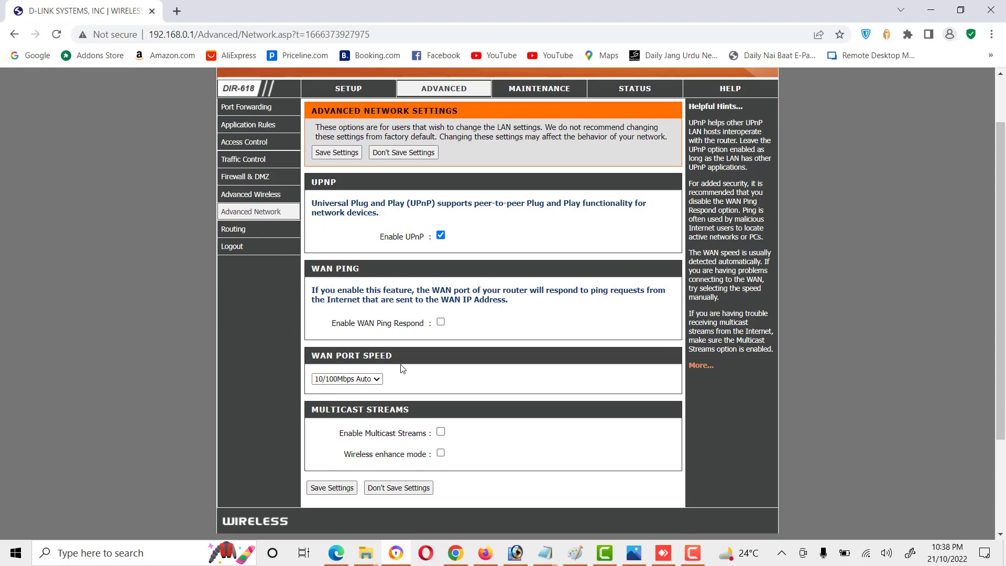
pyautogui.scroll(1, 335, 347)
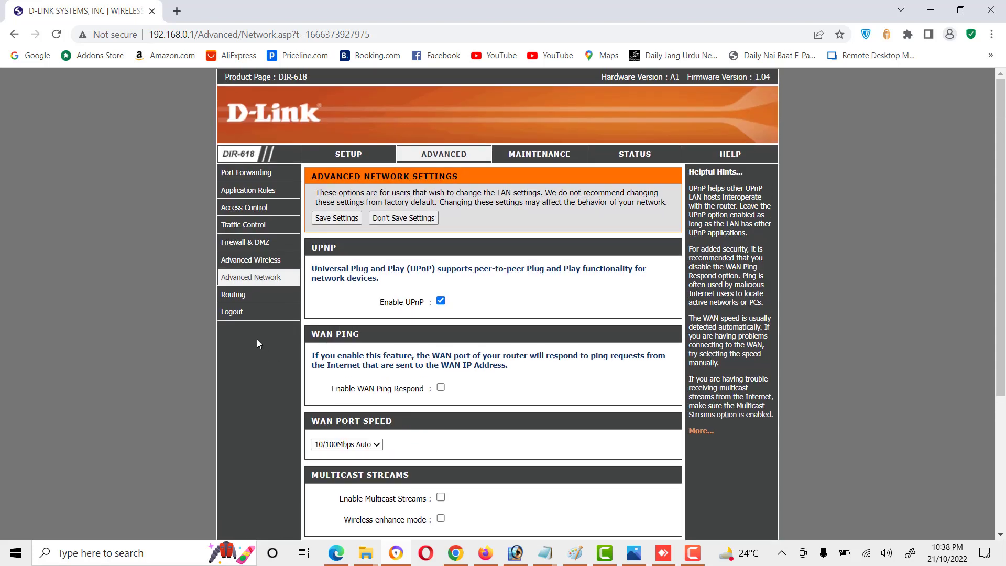
pyautogui.click(241, 297)
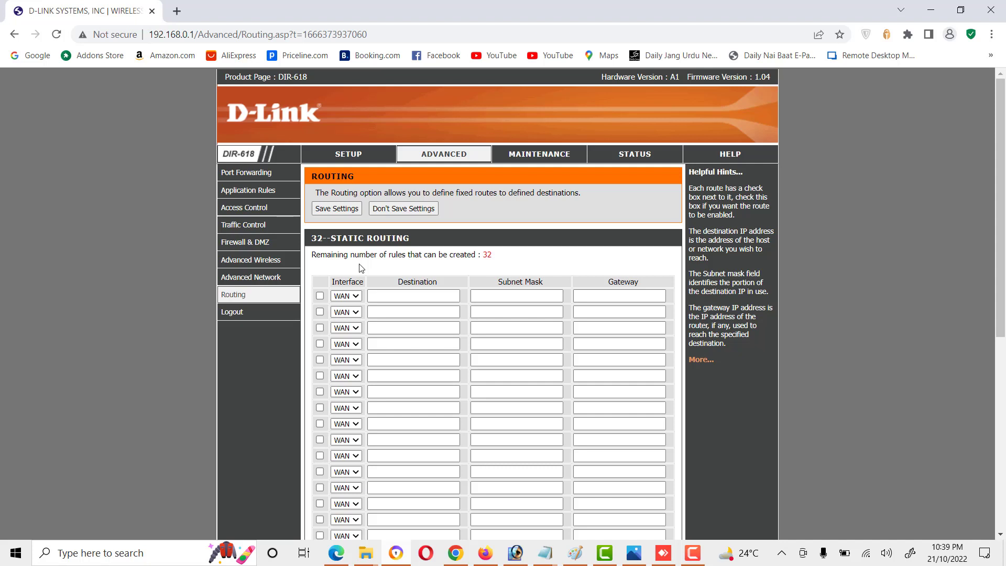
# Step: Check the first route's Interface options, then go to Maintenance Device Administration
pyautogui.click(347, 296)
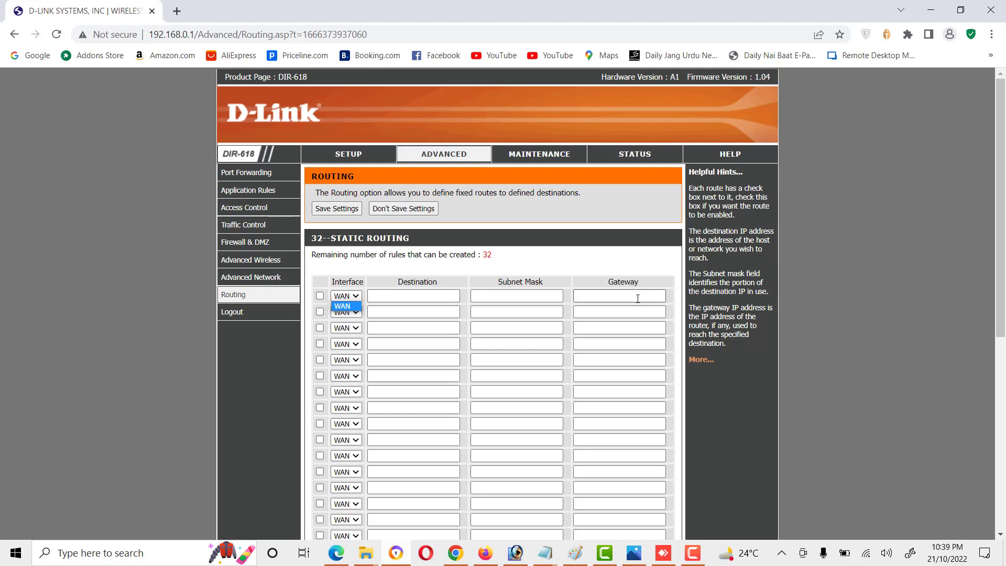
pyautogui.click(528, 156)
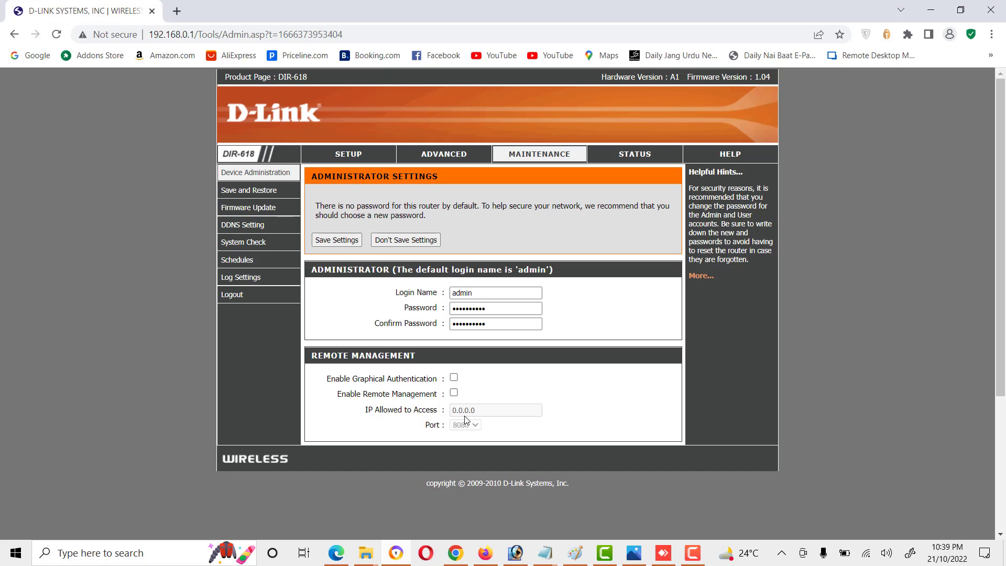
# Step: View Save and Restore, then scroll through Firmware Update showing version 1.04 from 03 Feb 2012
pyautogui.click(249, 191)
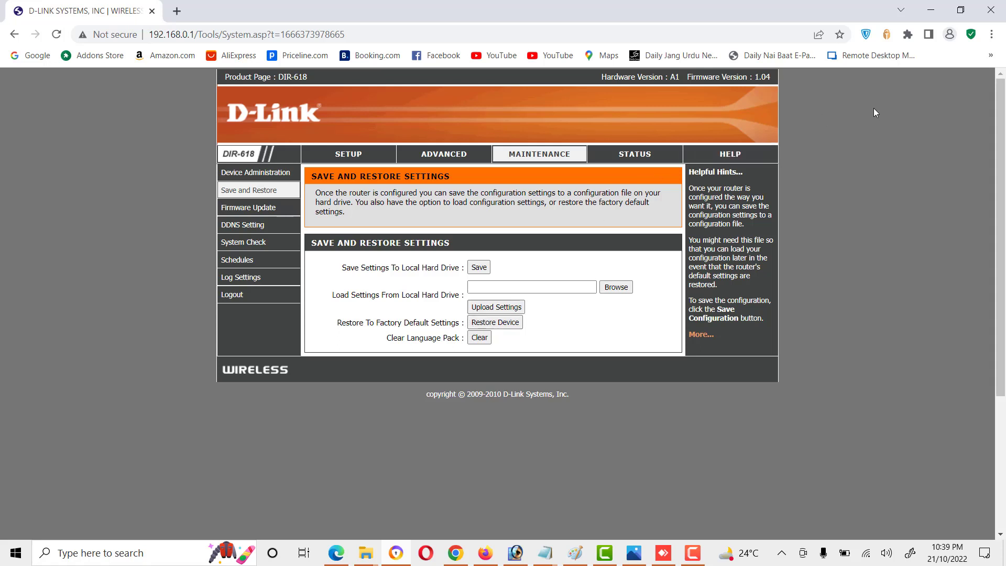
pyautogui.click(248, 208)
pyautogui.scroll(-2, 441, 354)
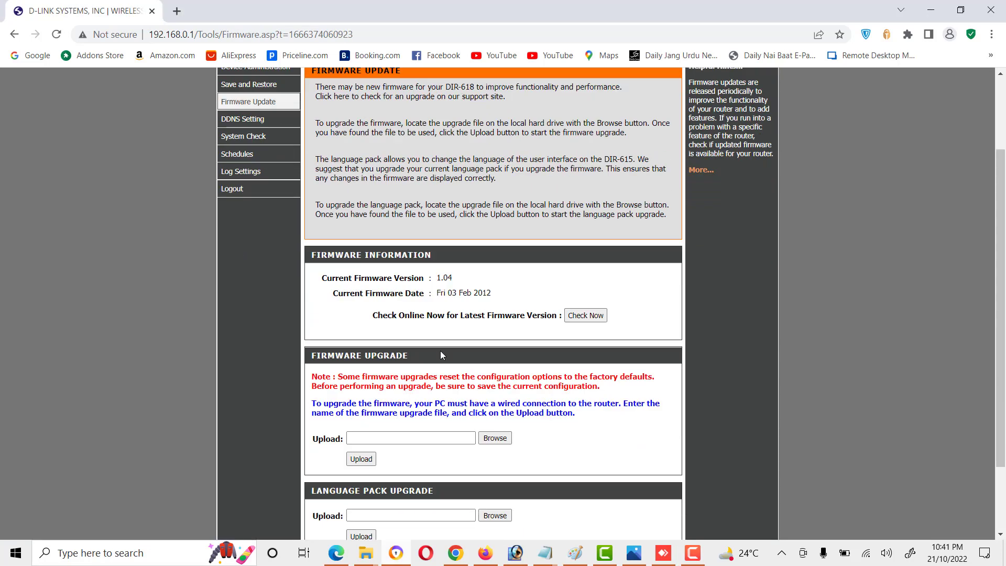
pyautogui.scroll(-1, 440, 355)
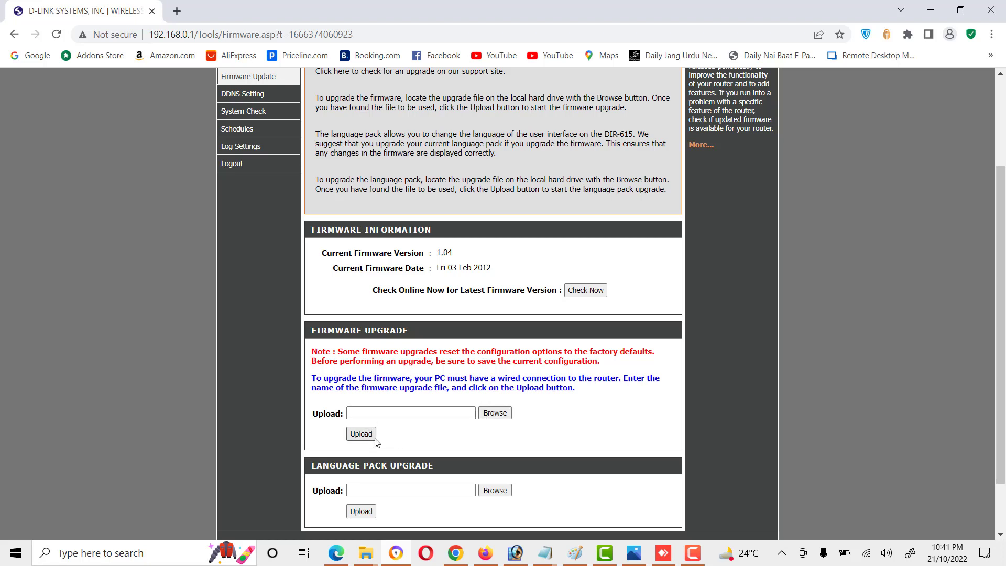
pyautogui.scroll(3, 374, 440)
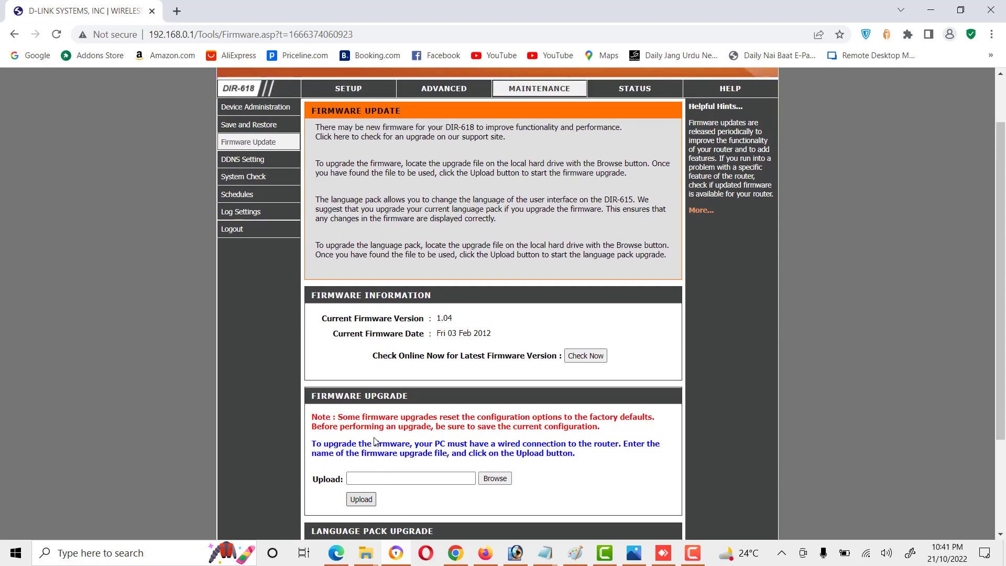
# Step: Check DDNS, then highlight LAN3's 100Mbps FULL Duplex status on the System Check page
pyautogui.click(240, 226)
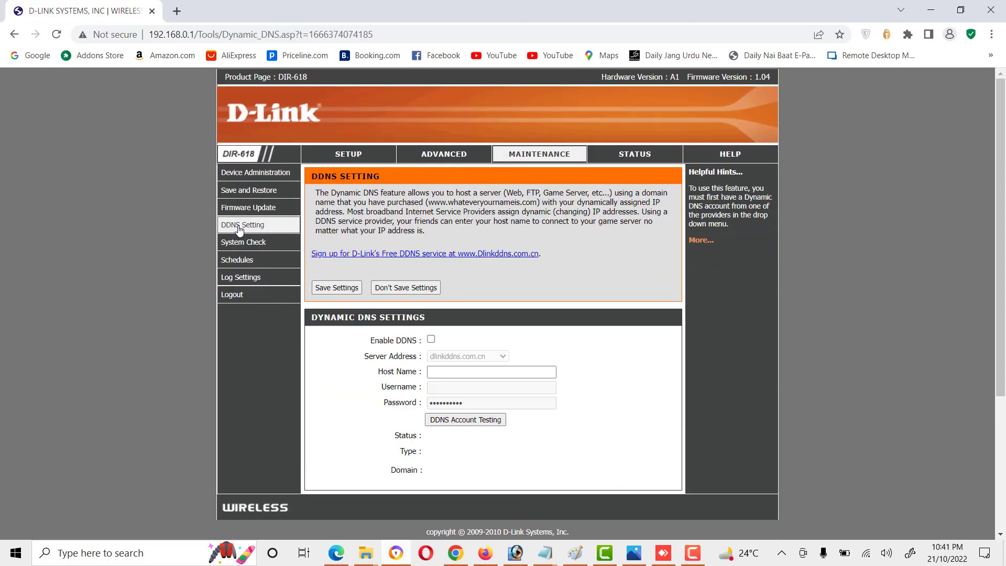
pyautogui.click(241, 243)
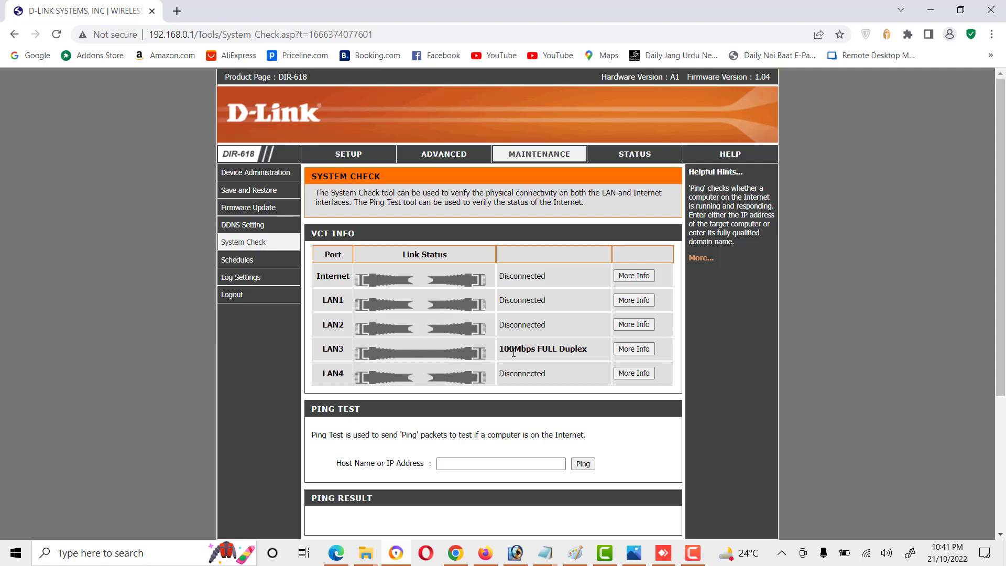
pyautogui.moveTo(600, 351); pyautogui.dragTo(500, 351)
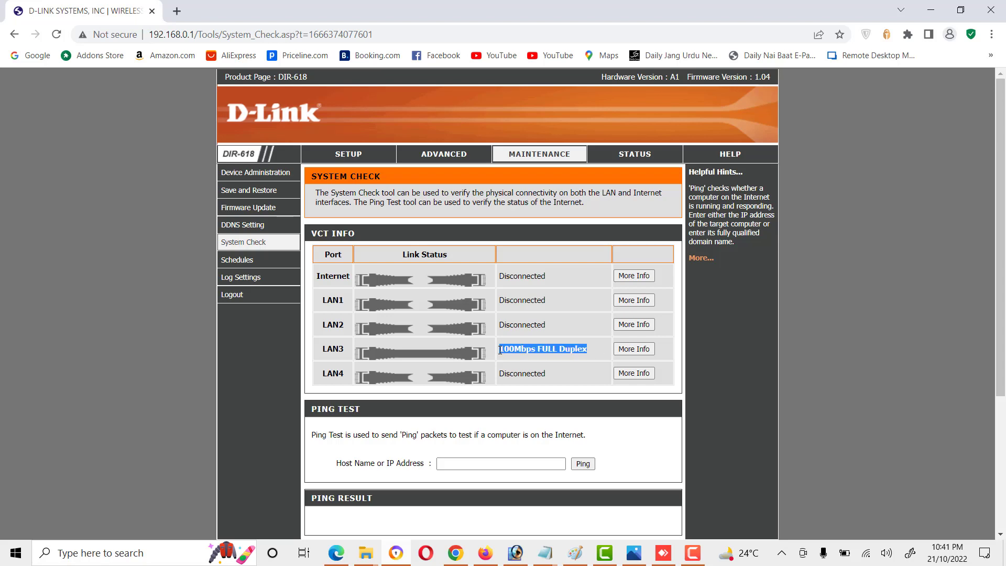
pyautogui.click(252, 261)
# Step: Review the Log Settings page and Device Information status, then reopen Maintenance > Log Settings
pyautogui.click(249, 281)
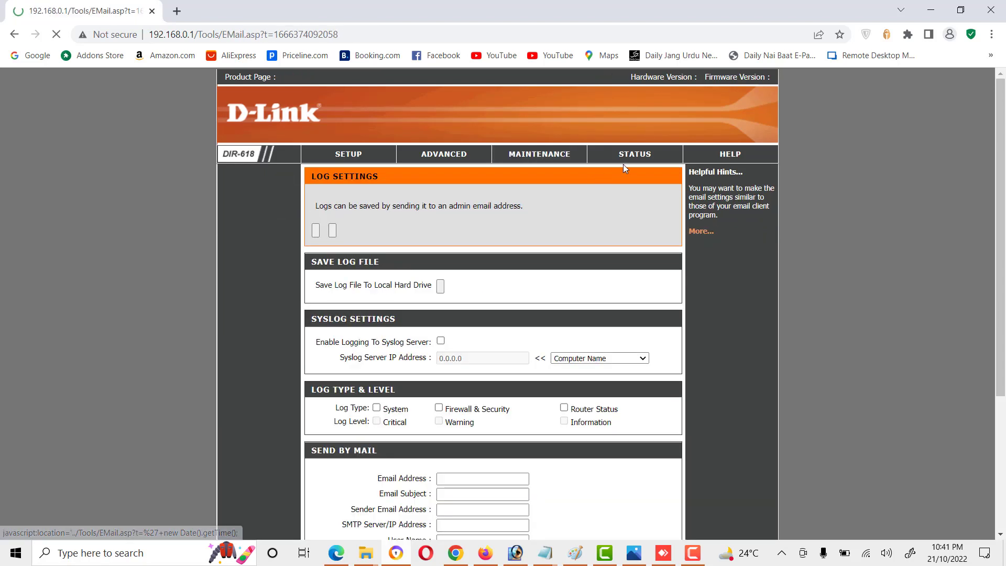
pyautogui.click(633, 156)
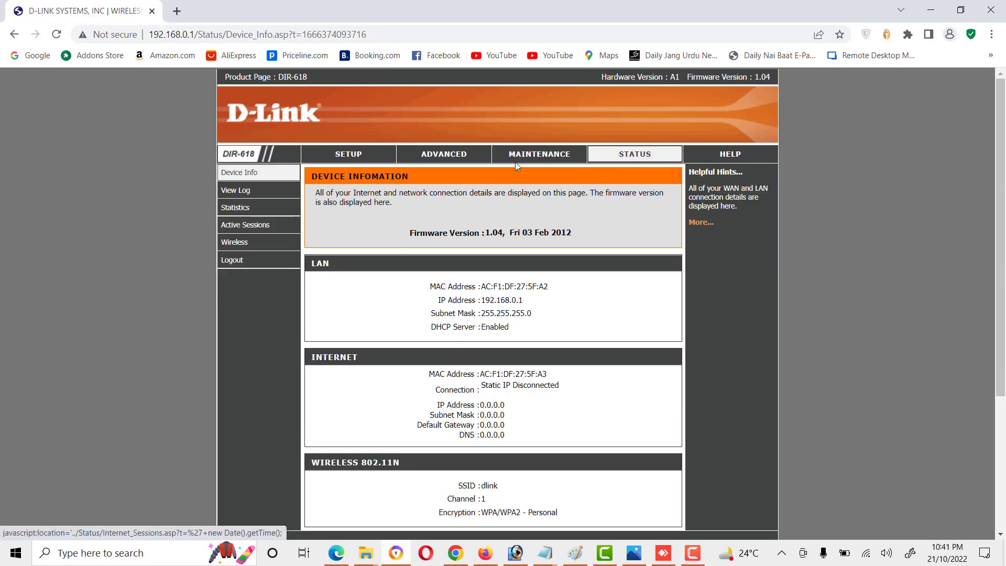
pyautogui.click(544, 159)
pyautogui.click(239, 279)
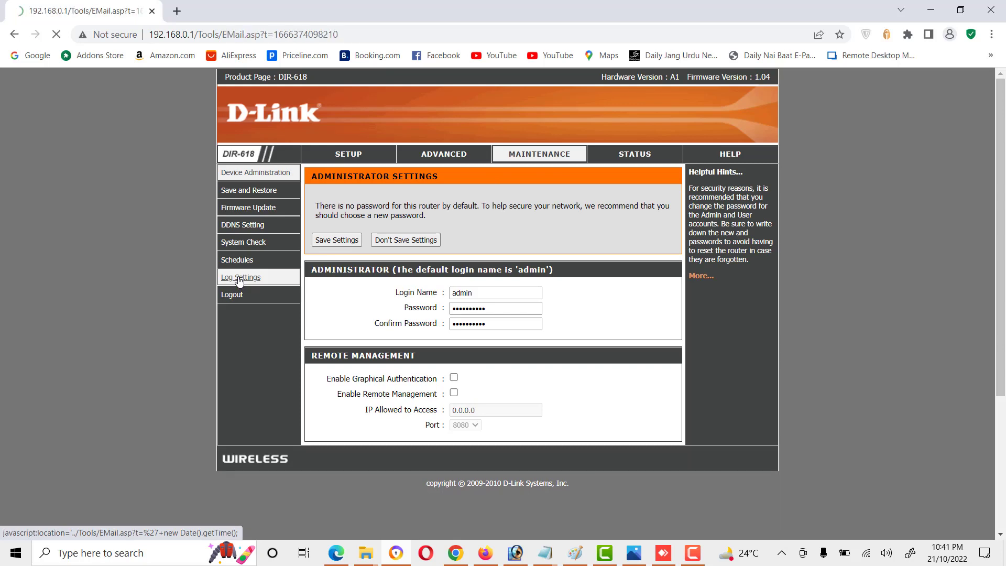
# Step: Look over the Device Information status page, then go to the Setup Internet Connection page
pyautogui.click(658, 161)
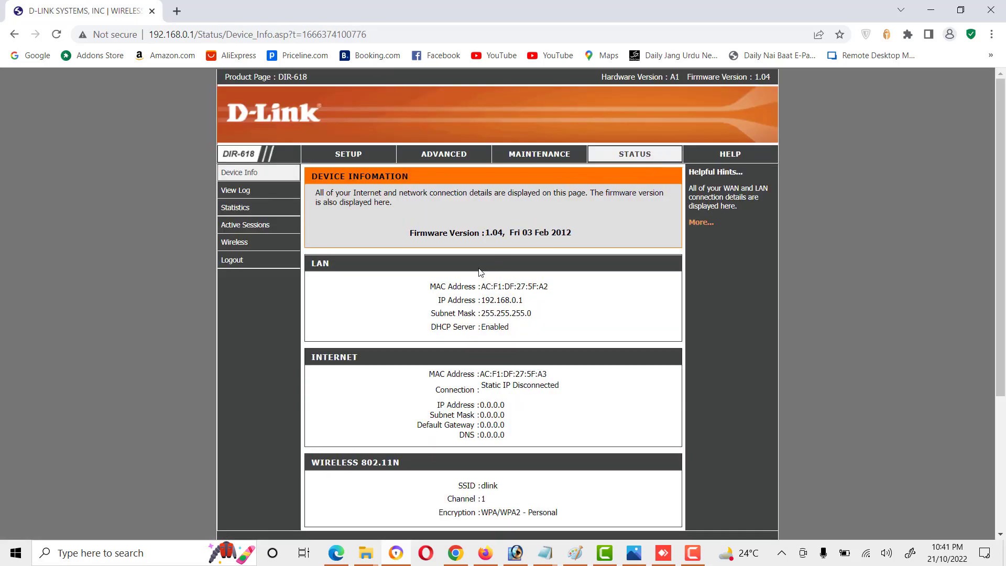
pyautogui.scroll(-3, 481, 272)
pyautogui.scroll(3, 480, 272)
pyautogui.click(344, 157)
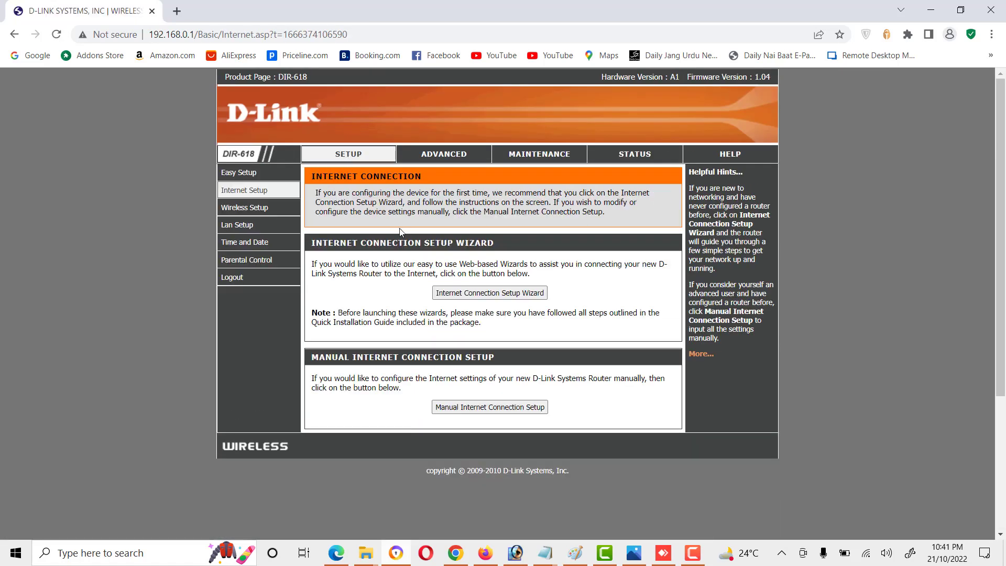